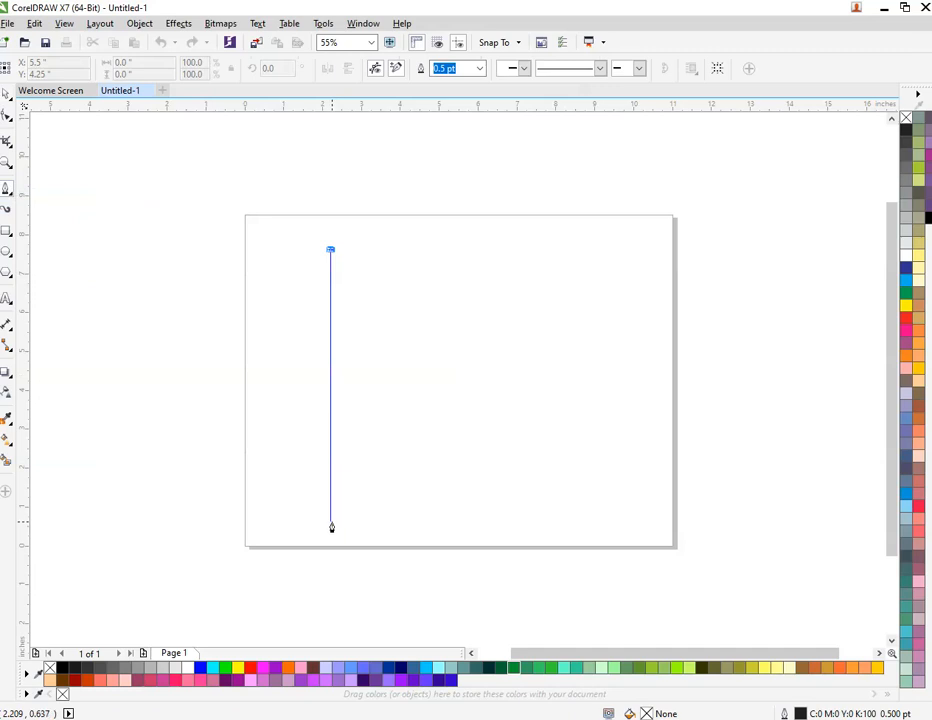
- Draw a straight vertical line about 7 inches tall with the Pen tool in the page's left part
{"action": "left_click", "coordinate": [331, 522]}
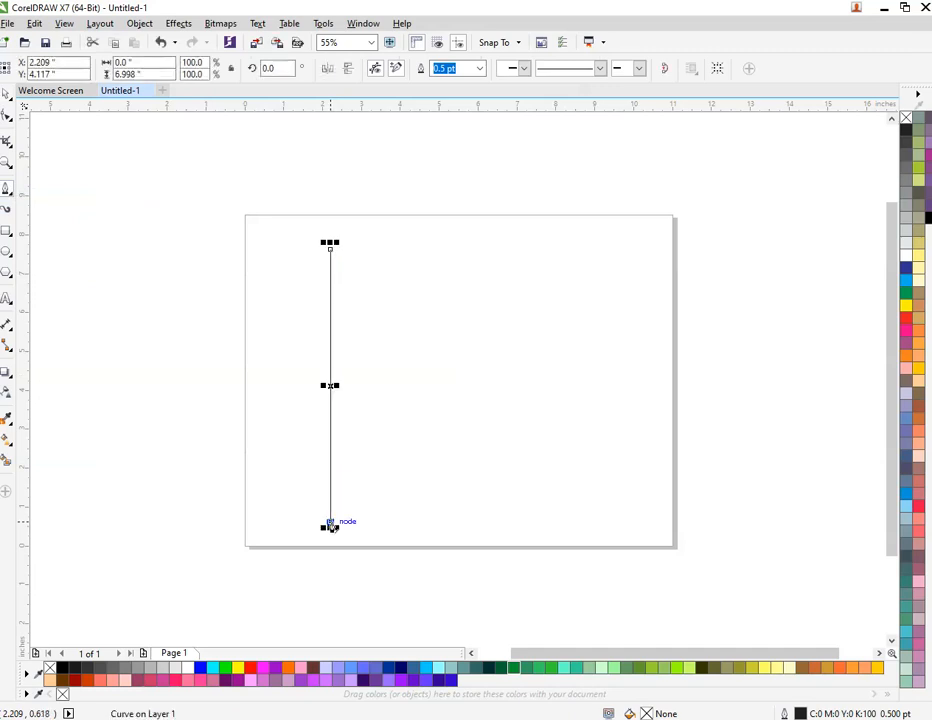
{"action": "key", "text": "space"}
{"action": "left_click_drag", "start_coordinate": [330, 385], "coordinate": [357, 385]}
{"action": "right_click", "coordinate": [357, 385]}
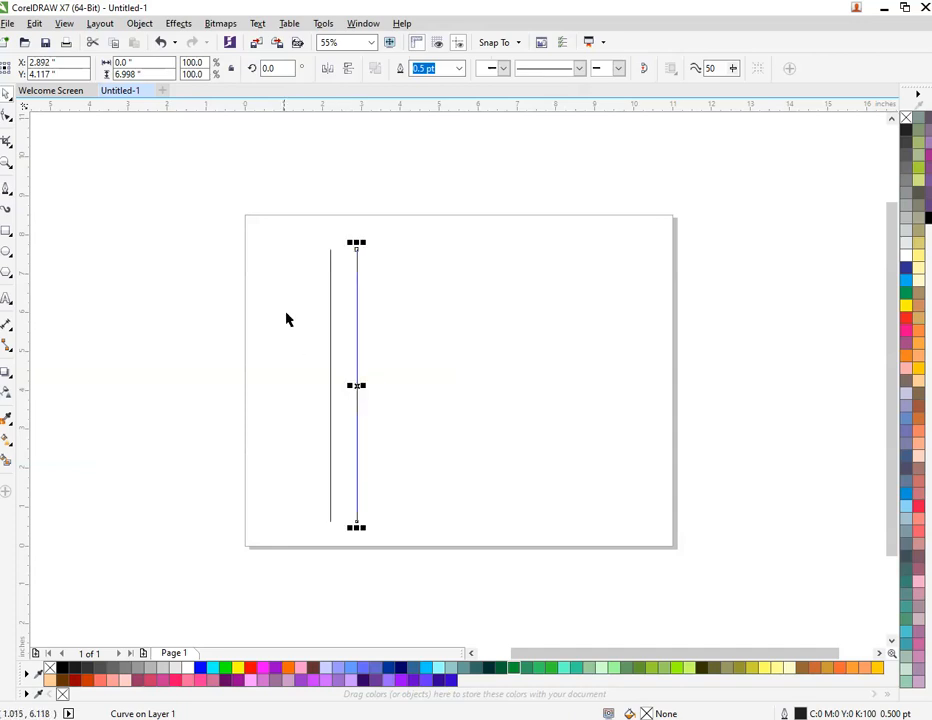
{"action": "left_click_drag", "start_coordinate": [270, 226], "coordinate": [453, 585]}
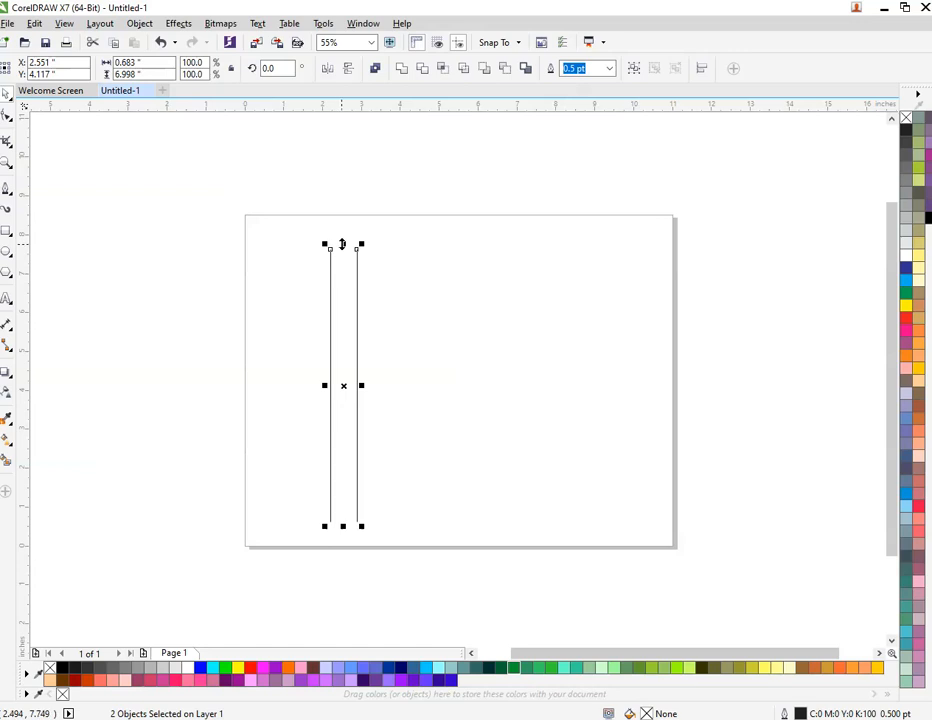
{"action": "left_click_drag", "start_coordinate": [342, 244], "coordinate": [348, 212]}
{"action": "key", "text": "ctrl+z"}
{"action": "key", "text": "ctrl+z"}
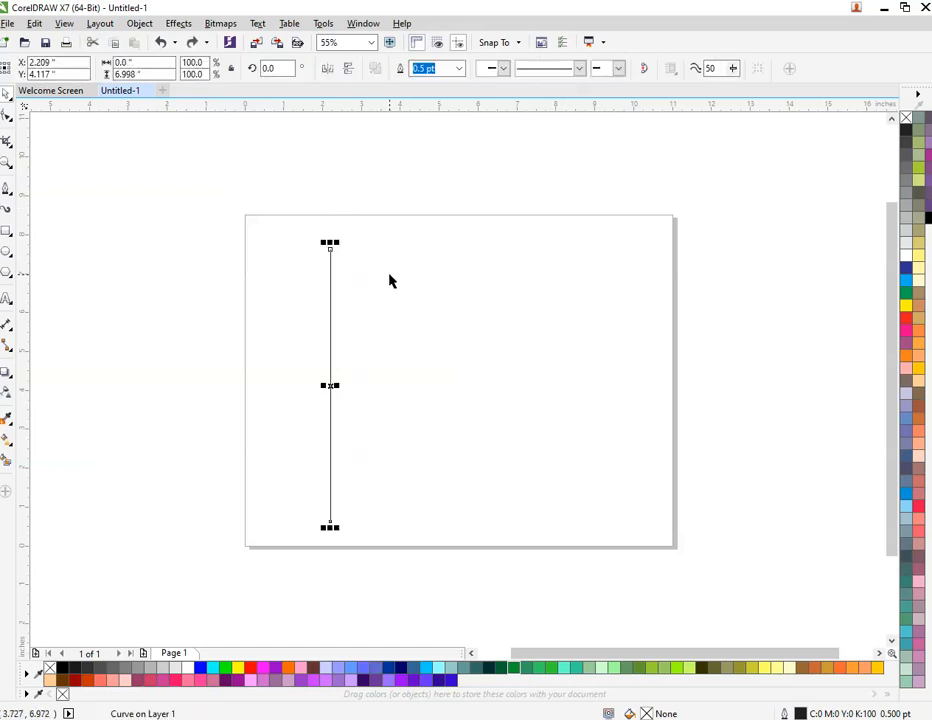
- Lengthen the vertical line to about 9.5 inches and add two copies to its right, spaced about 0.68 inch apart
{"action": "left_click_drag", "start_coordinate": [333, 243], "coordinate": [339, 202]}
{"action": "left_click", "coordinate": [338, 340]}
{"action": "left_click_drag", "start_coordinate": [332, 341], "coordinate": [361, 332]}
{"action": "key", "text": "ctrl+z"}
{"action": "left_click_drag", "start_coordinate": [331, 381], "coordinate": [357, 383]}
{"action": "key", "text": "ctrl+r"}
{"action": "left_click", "coordinate": [189, 311]}
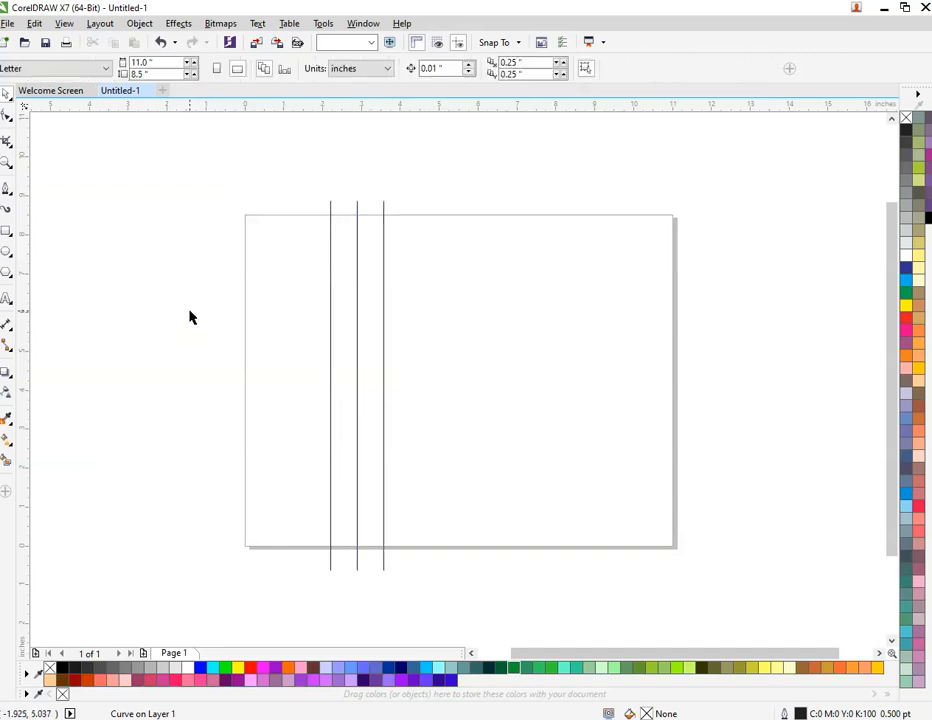
- Group the three vertical lines
{"action": "left_click_drag", "start_coordinate": [291, 172], "coordinate": [405, 655]}
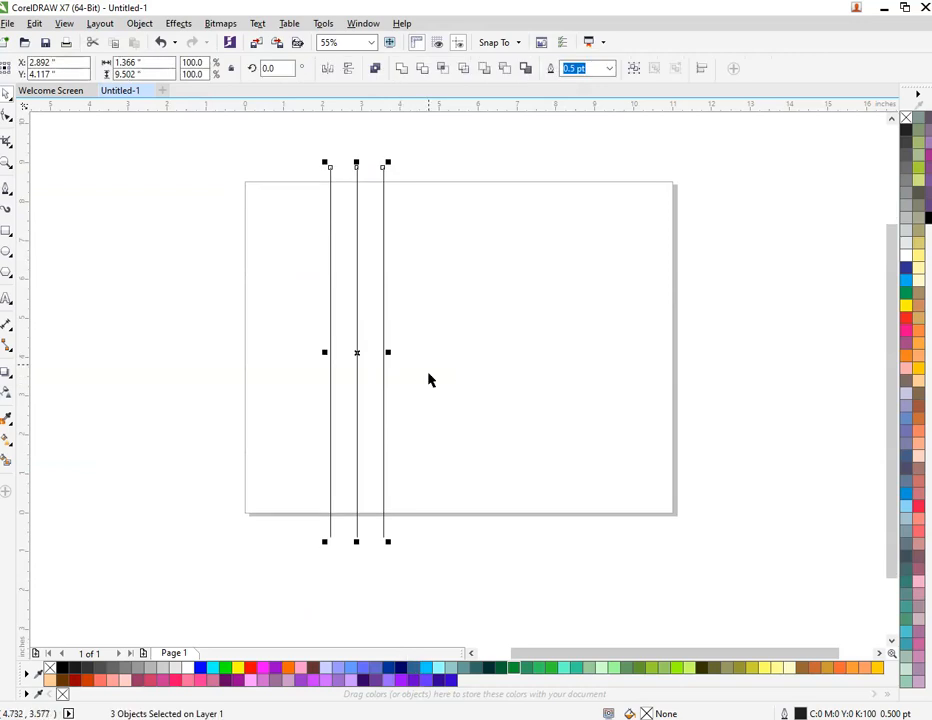
{"action": "right_click", "coordinate": [382, 268]}
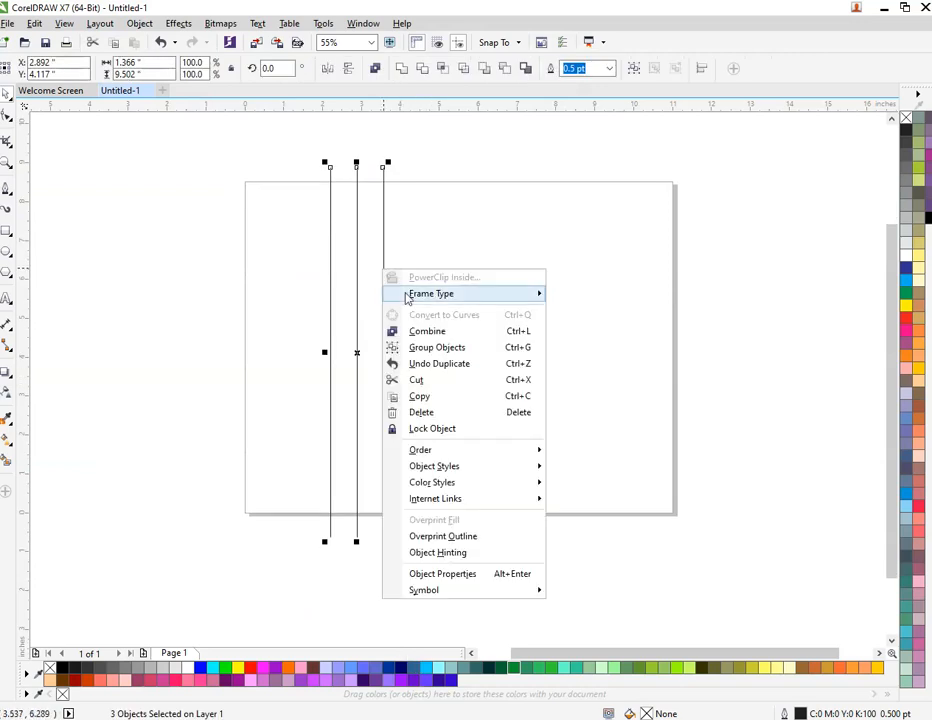
{"action": "left_click", "coordinate": [462, 348]}
{"action": "left_click", "coordinate": [406, 245]}
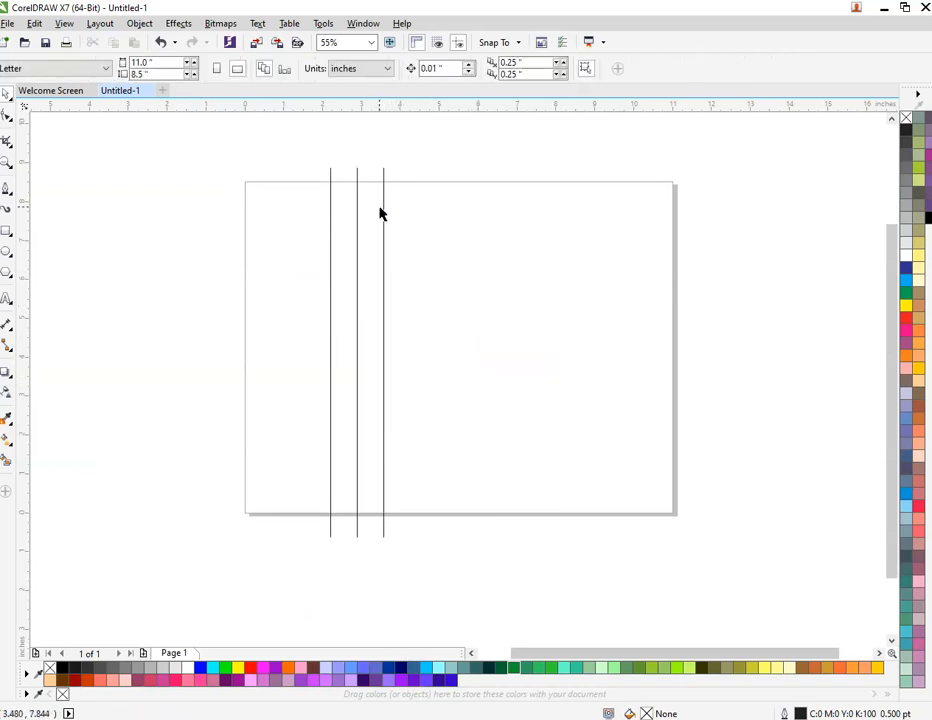
- Rotate the group of three lines clockwise to about 333.2 degrees so the lines slant up to the right
{"action": "left_click", "coordinate": [382, 210]}
{"action": "left_click", "coordinate": [382, 209]}
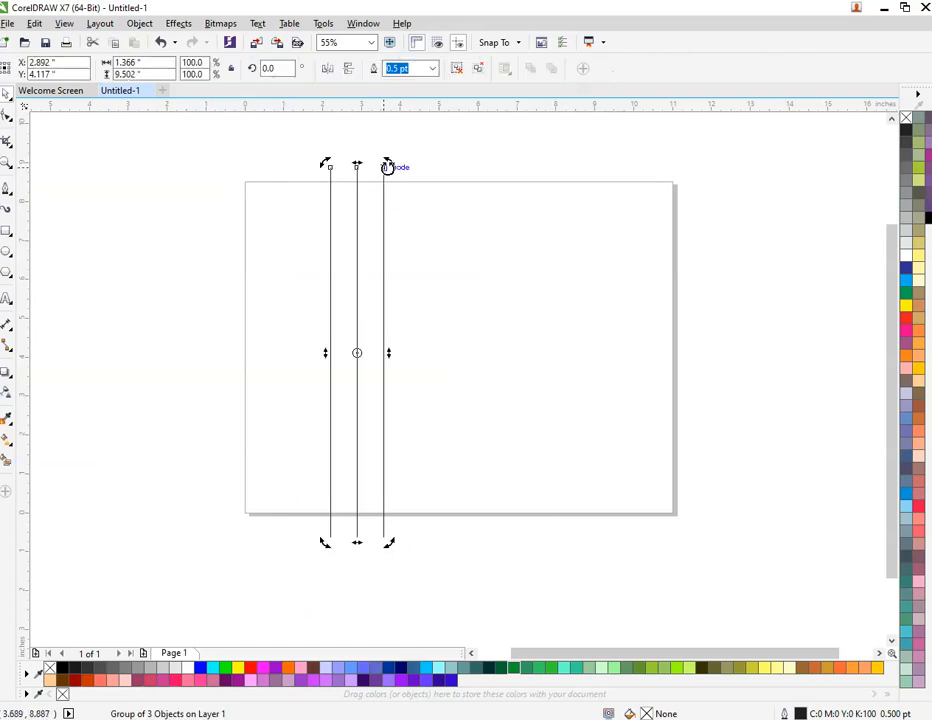
{"action": "left_click_drag", "start_coordinate": [387, 166], "coordinate": [455, 224]}
{"action": "left_click", "coordinate": [501, 316]}
- Create a horizontally mirrored copy of the slanted group and shift it right until the outer lines' upper ends meet at an apex
{"action": "left_click", "coordinate": [362, 340]}
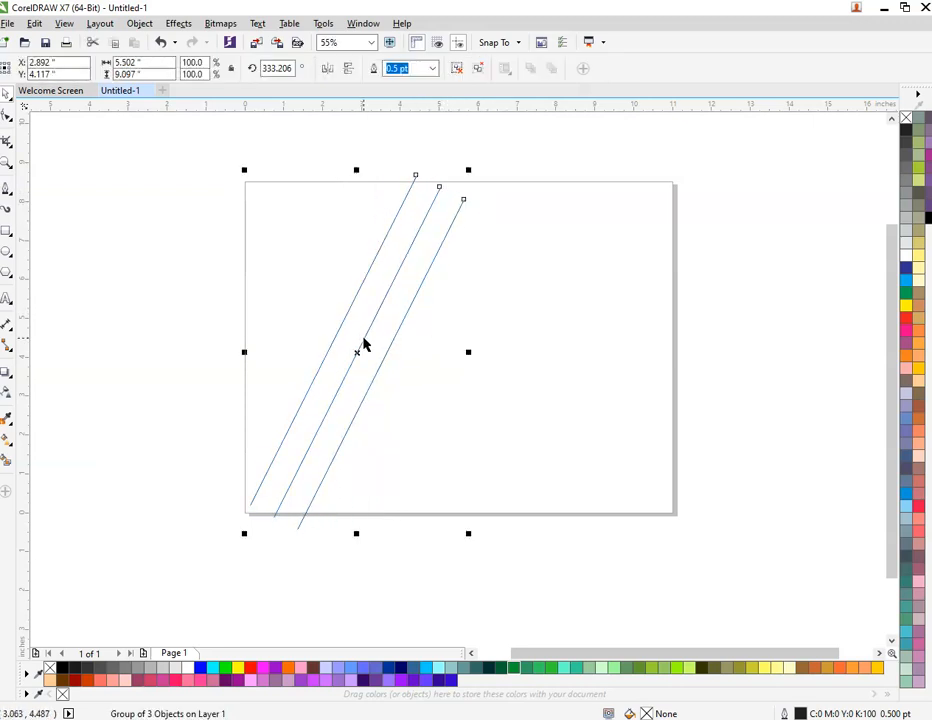
{"action": "left_click_drag", "start_coordinate": [240, 358], "coordinate": [476, 358]}
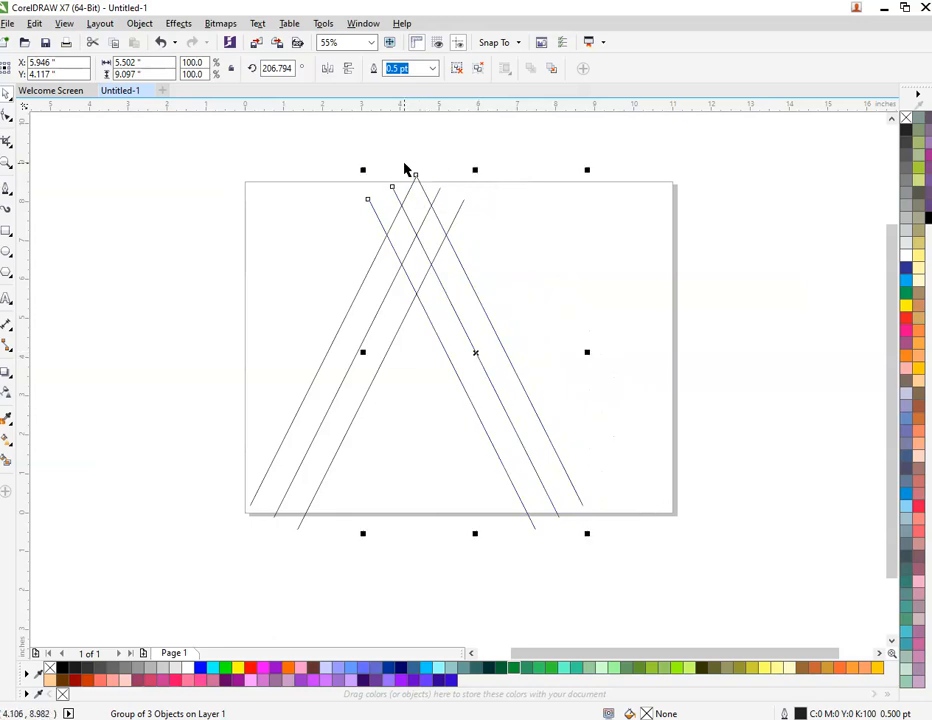
{"action": "scroll", "coordinate": [410, 172], "scroll_direction": "up", "scroll_amount": 6}
{"action": "scroll", "coordinate": [421, 234], "scroll_direction": "up", "scroll_amount": 2}
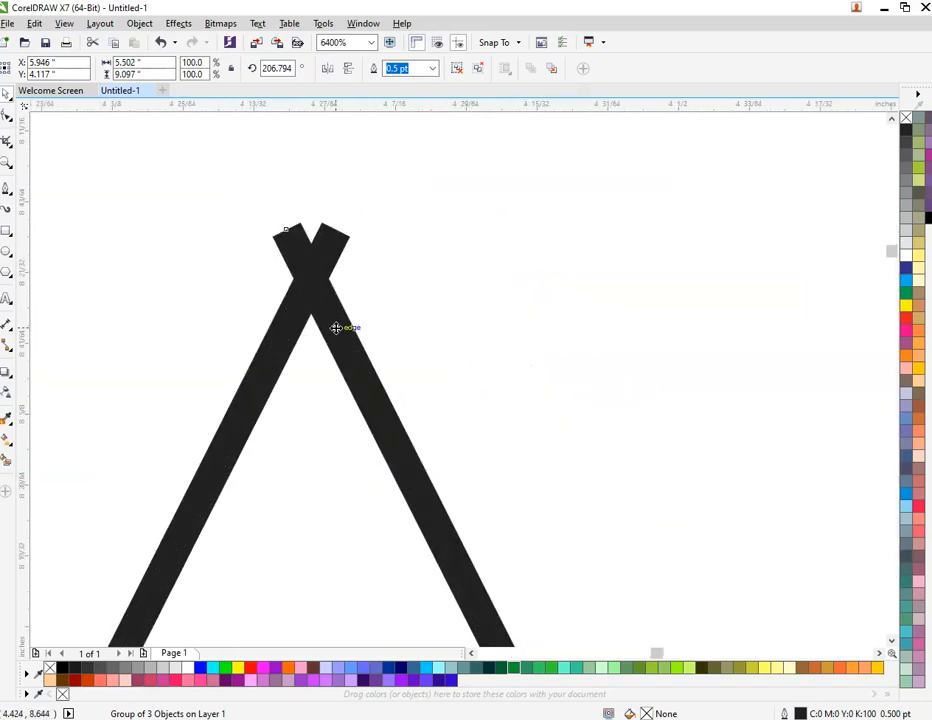
{"action": "left_click_drag", "start_coordinate": [337, 327], "coordinate": [381, 336]}
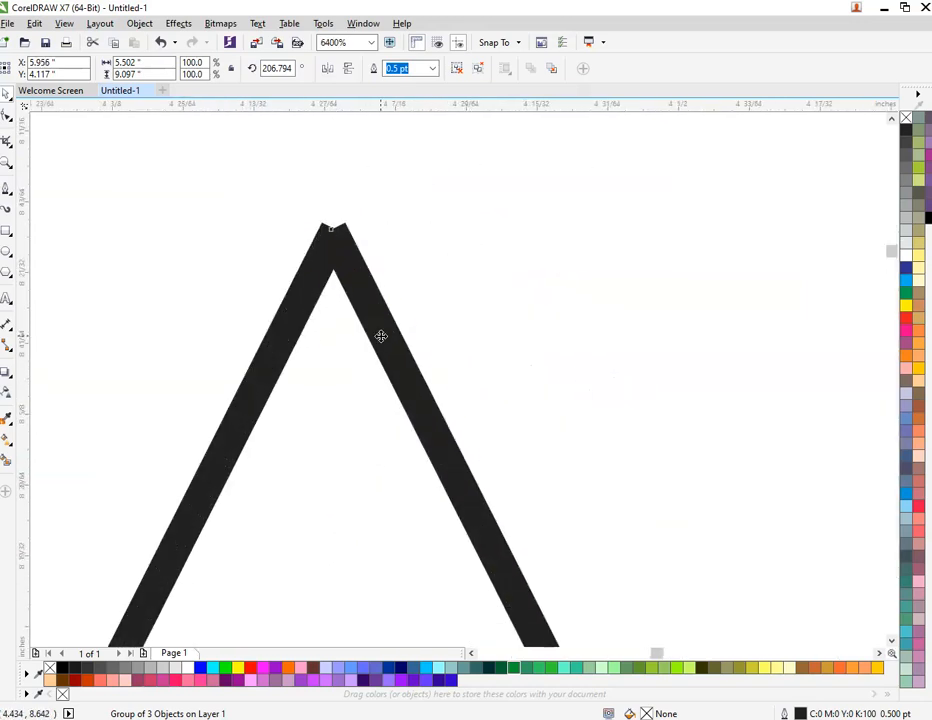
{"action": "scroll", "coordinate": [381, 336], "scroll_direction": "down", "scroll_amount": 7}
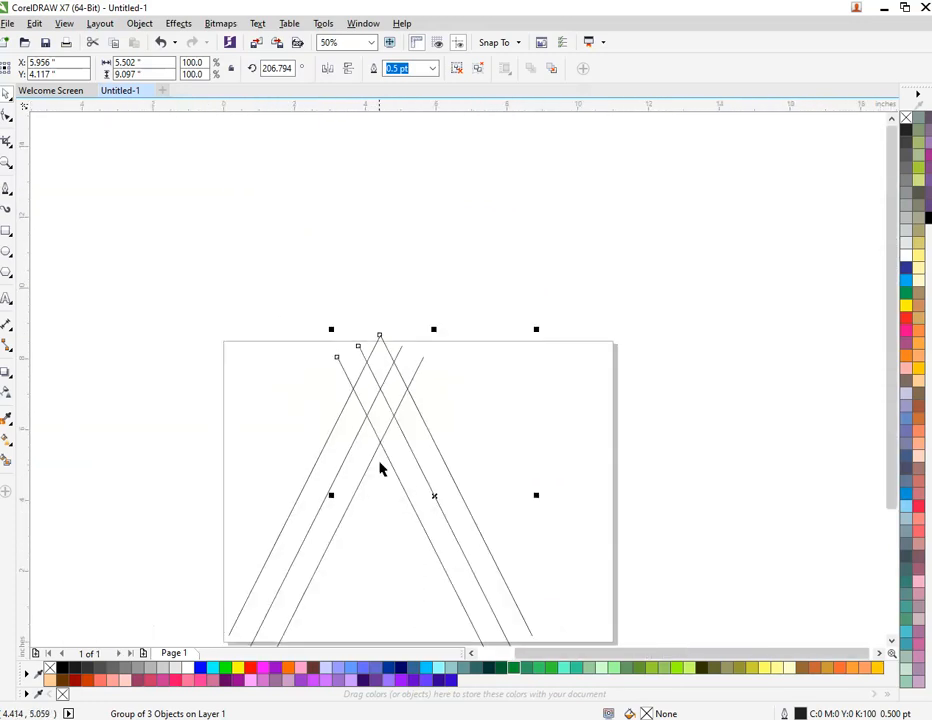
{"action": "scroll", "coordinate": [364, 545], "scroll_direction": "down", "scroll_amount": 1}
{"action": "scroll", "coordinate": [364, 545], "scroll_direction": "up", "scroll_amount": 2}
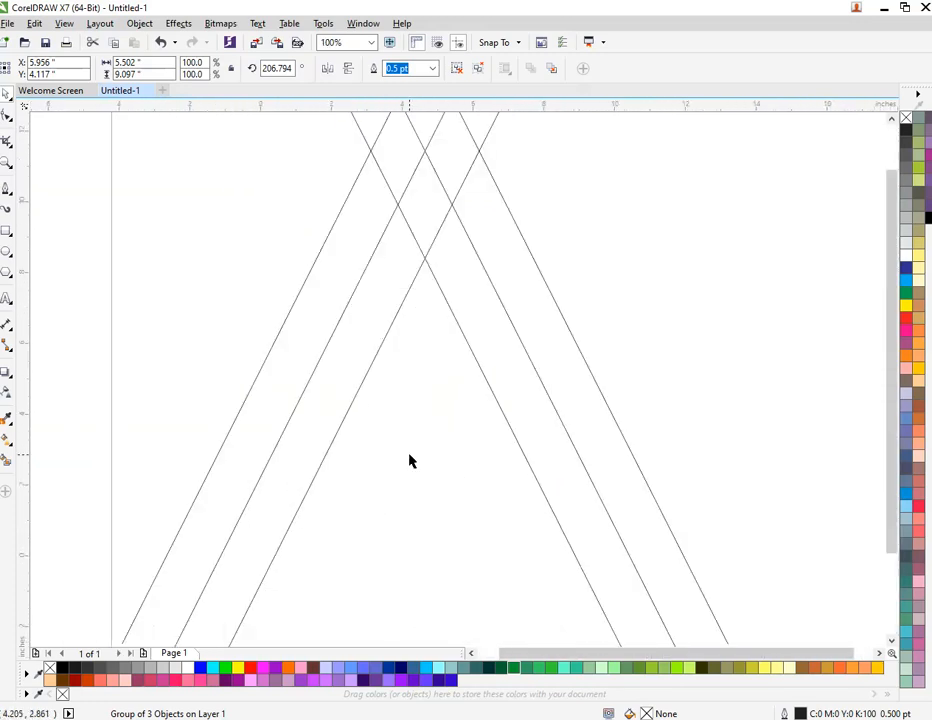
{"action": "scroll", "coordinate": [376, 570], "scroll_direction": "down", "scroll_amount": 1}
{"action": "left_click", "coordinate": [376, 570]}
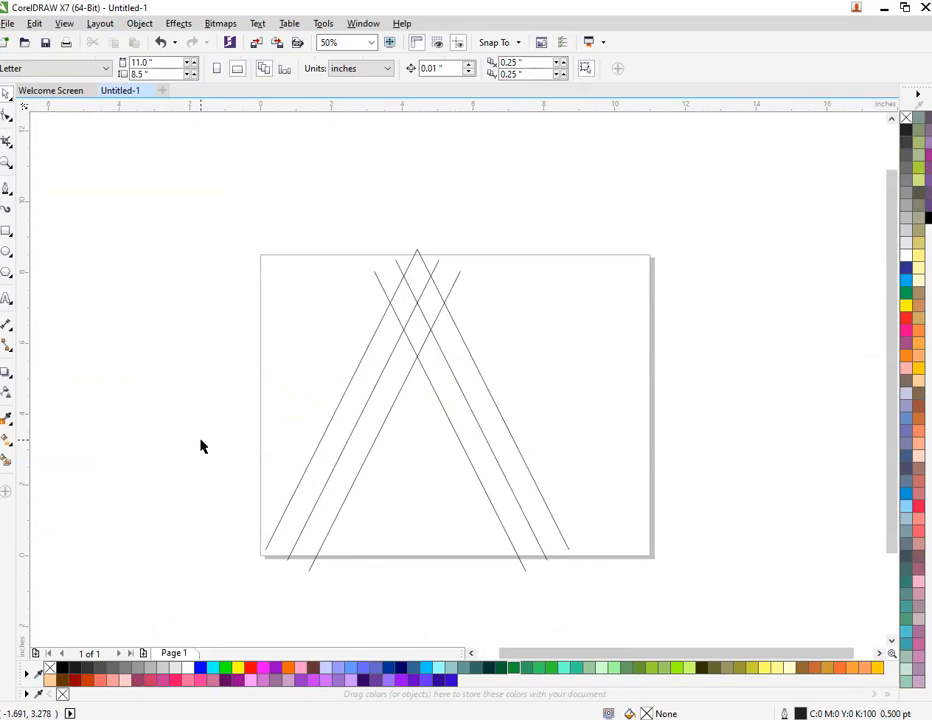
{"action": "left_click", "coordinate": [7, 188]}
{"action": "left_click_drag", "start_coordinate": [264, 549], "coordinate": [447, 556]}
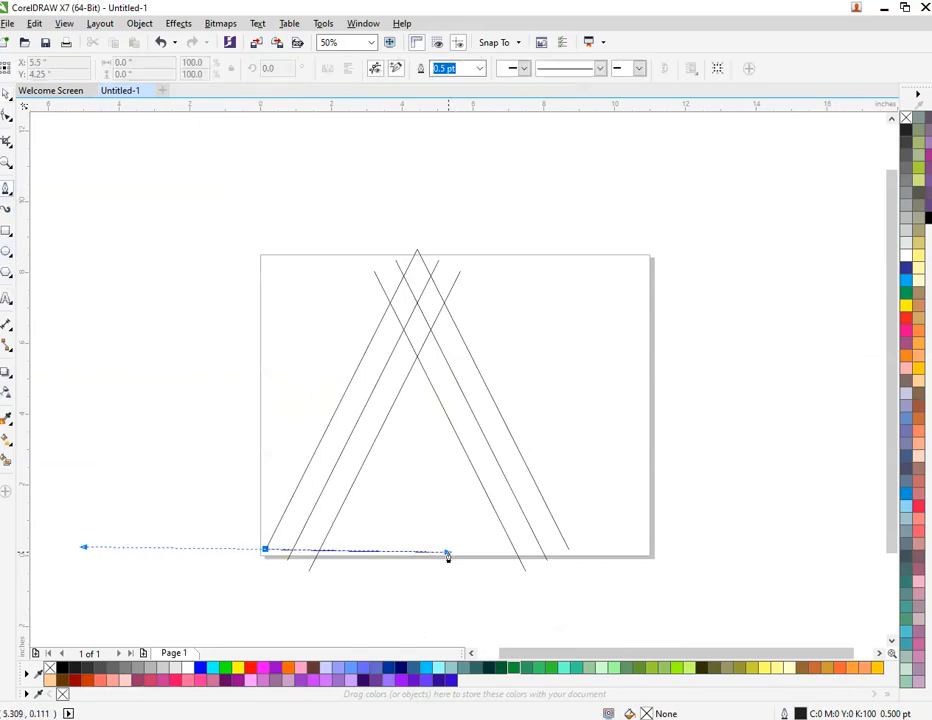
{"action": "left_click", "coordinate": [248, 603]}
{"action": "key", "text": "space"}
{"action": "key", "text": "Delete"}
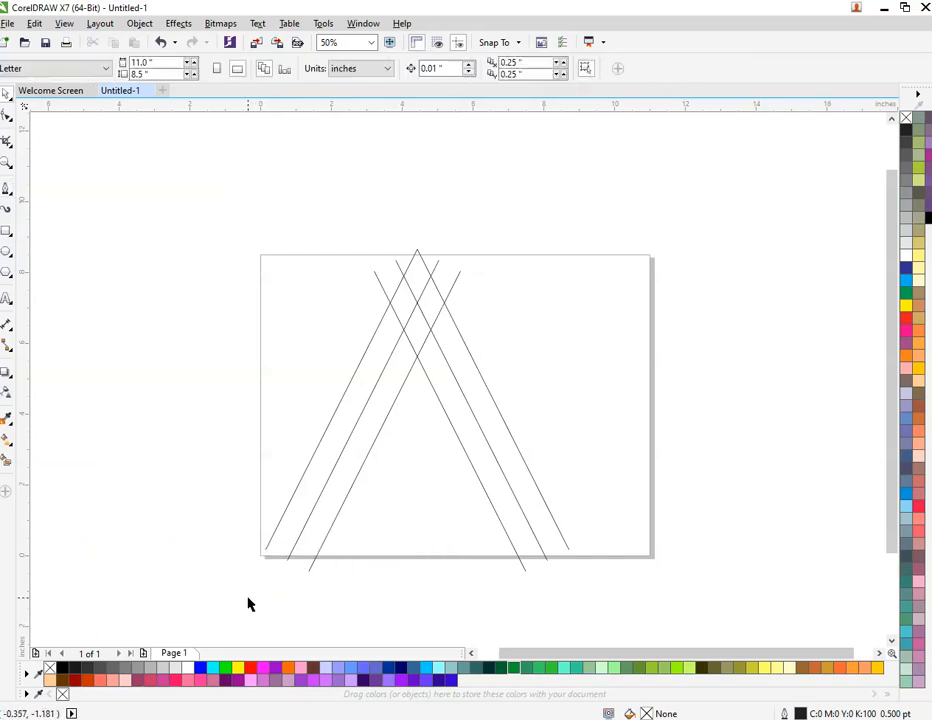
- Draw a horizontal base line about 8.57 inches long joining the lower ends of the two outer slanted lines
{"action": "key", "text": "space"}
{"action": "left_click", "coordinate": [266, 551]}
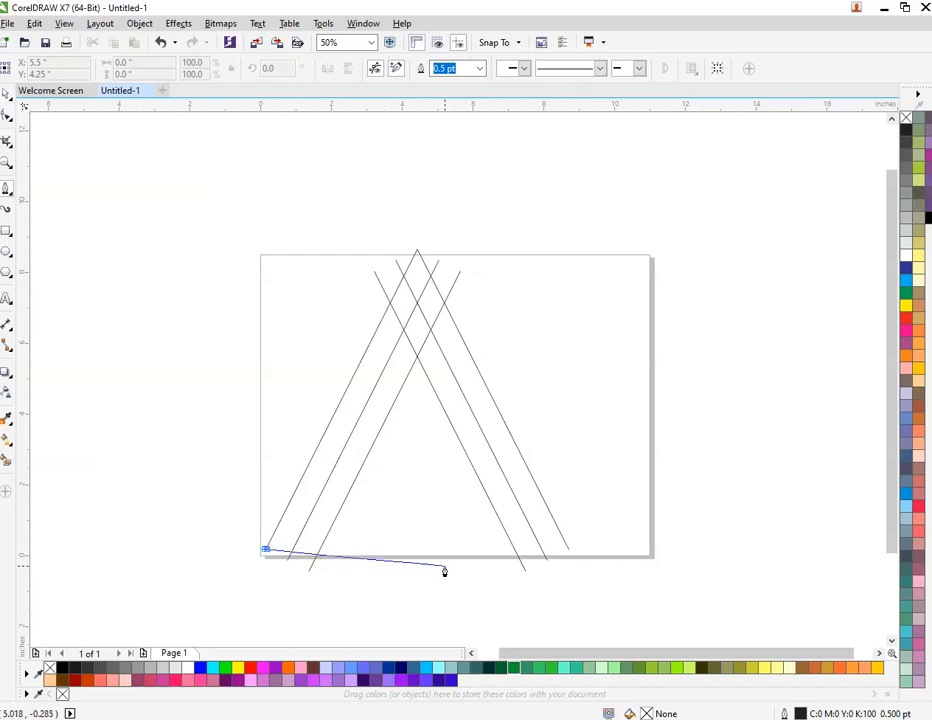
{"action": "left_click", "coordinate": [568, 550]}
{"action": "key", "text": "space"}
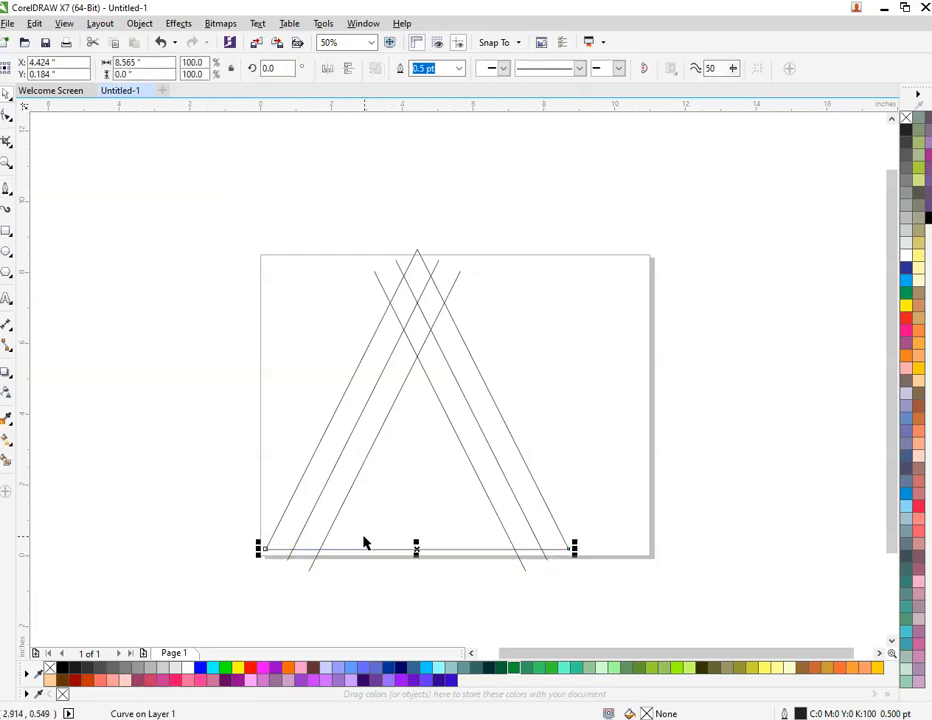
- Copy the base line upward about 0.87 inch and repeat the duplication three times for four evenly spaced horizontal lines above the base
{"action": "left_click_drag", "start_coordinate": [416, 547], "coordinate": [417, 519]}
{"action": "right_click", "coordinate": [421, 524]}
{"action": "key", "text": "Escape"}
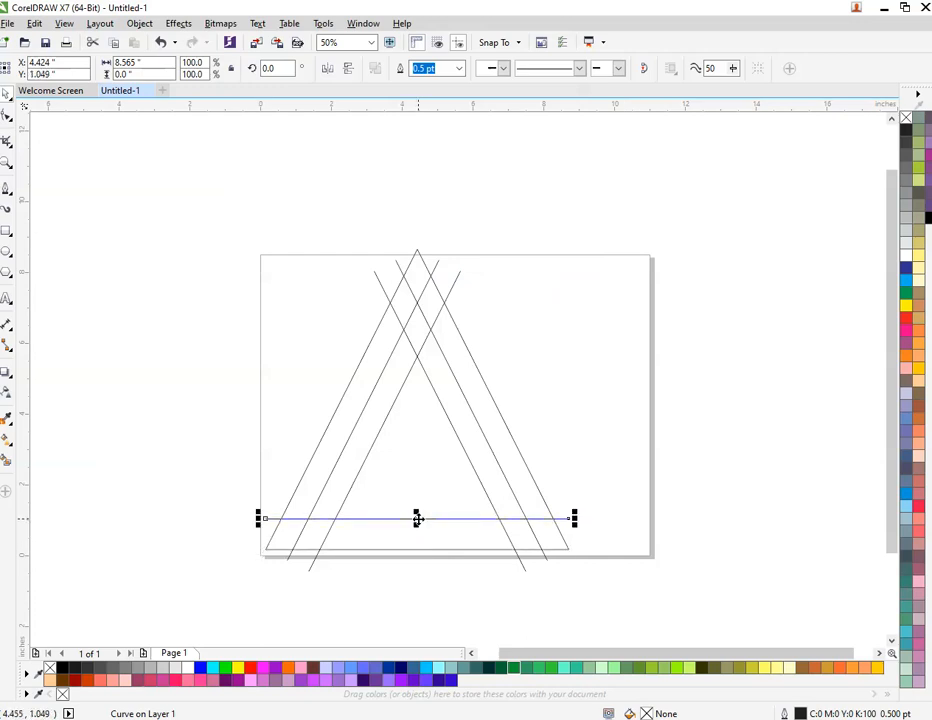
{"action": "key", "text": "ctrl+r"}
{"action": "key", "text": "ctrl+r"}
{"action": "key", "text": "ctrl+r"}
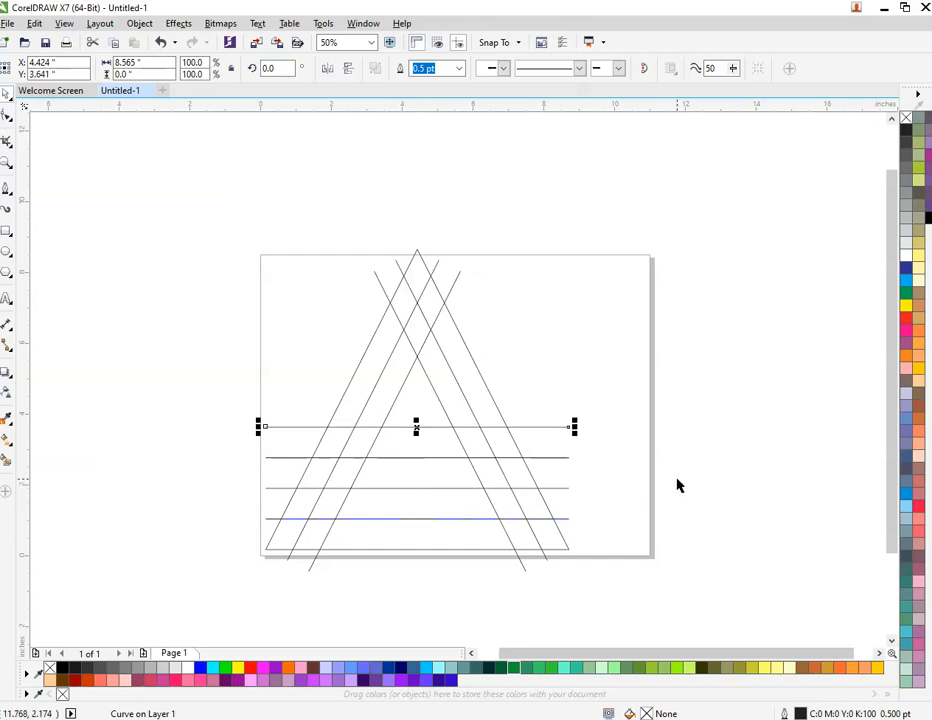
{"action": "left_click", "coordinate": [619, 503]}
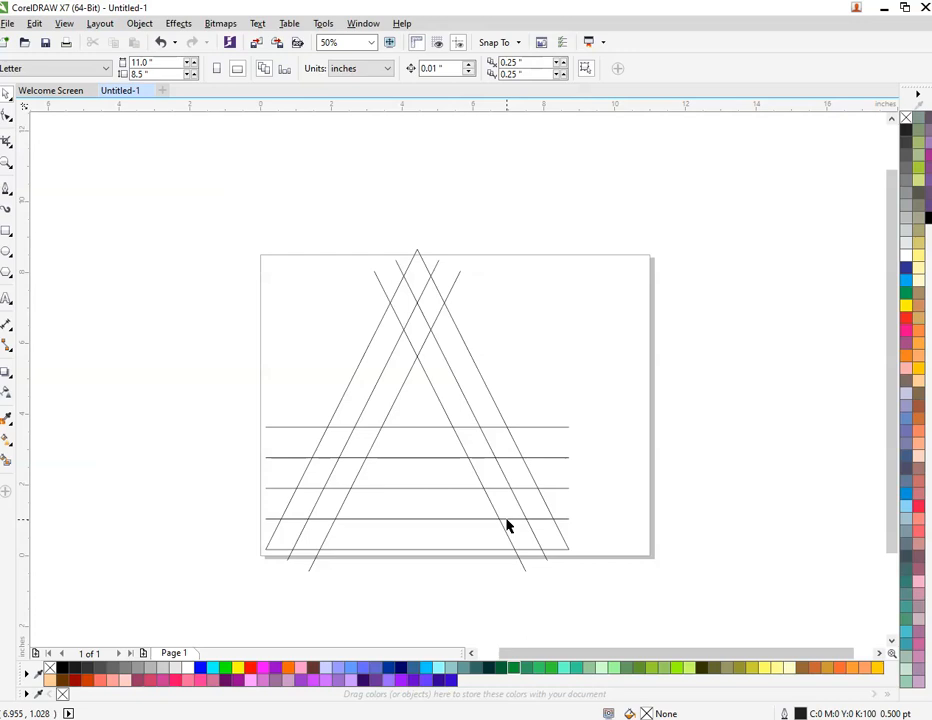
{"action": "scroll", "coordinate": [512, 556], "scroll_direction": "up", "scroll_amount": 1}
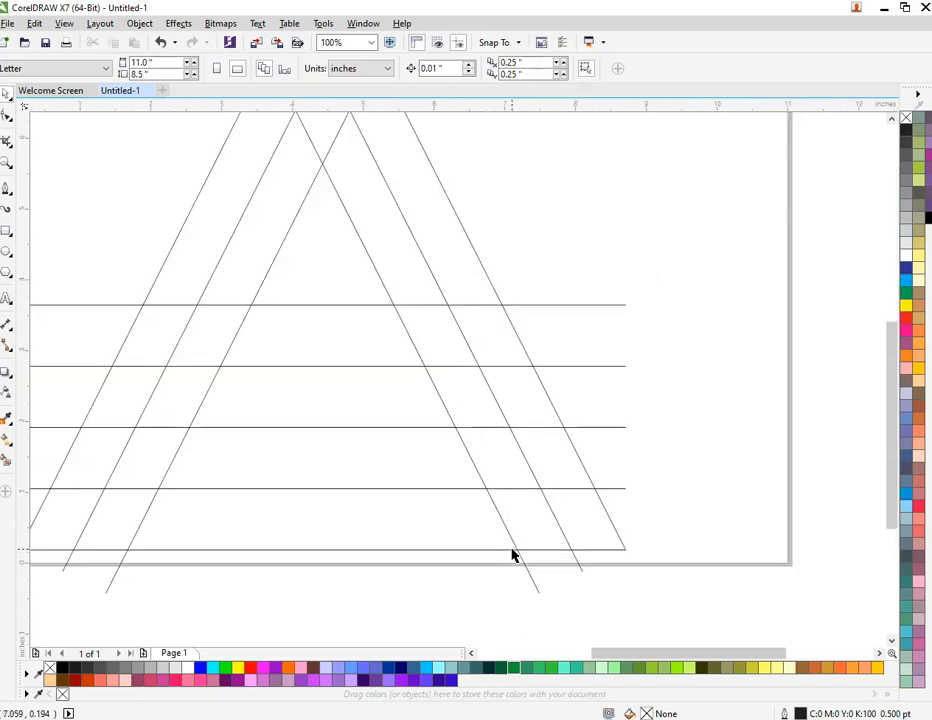
{"action": "left_click", "coordinate": [6, 187]}
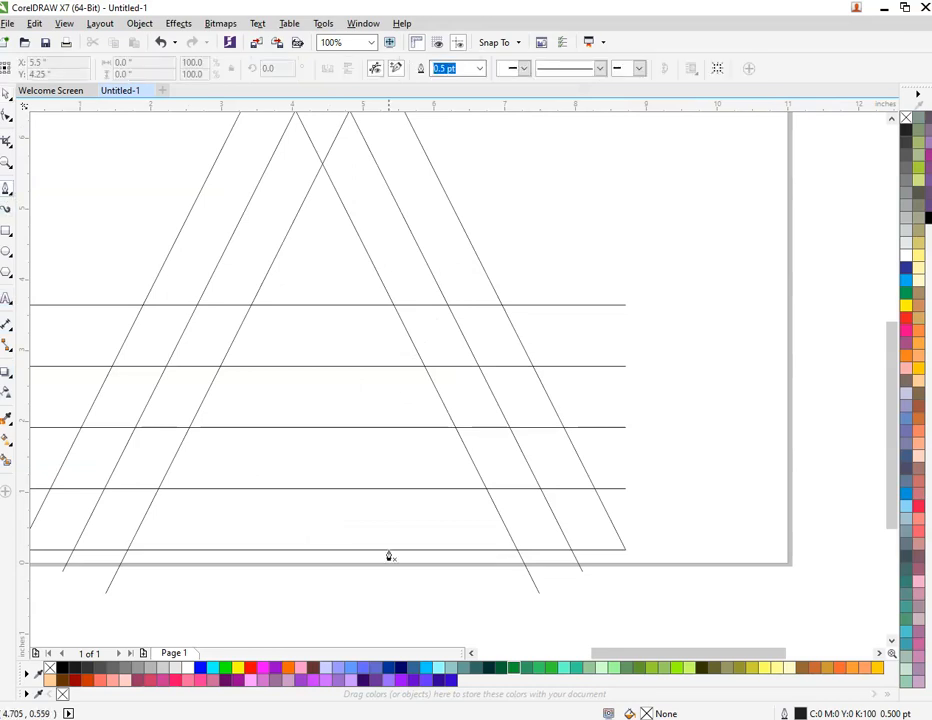
{"action": "left_click", "coordinate": [516, 553]}
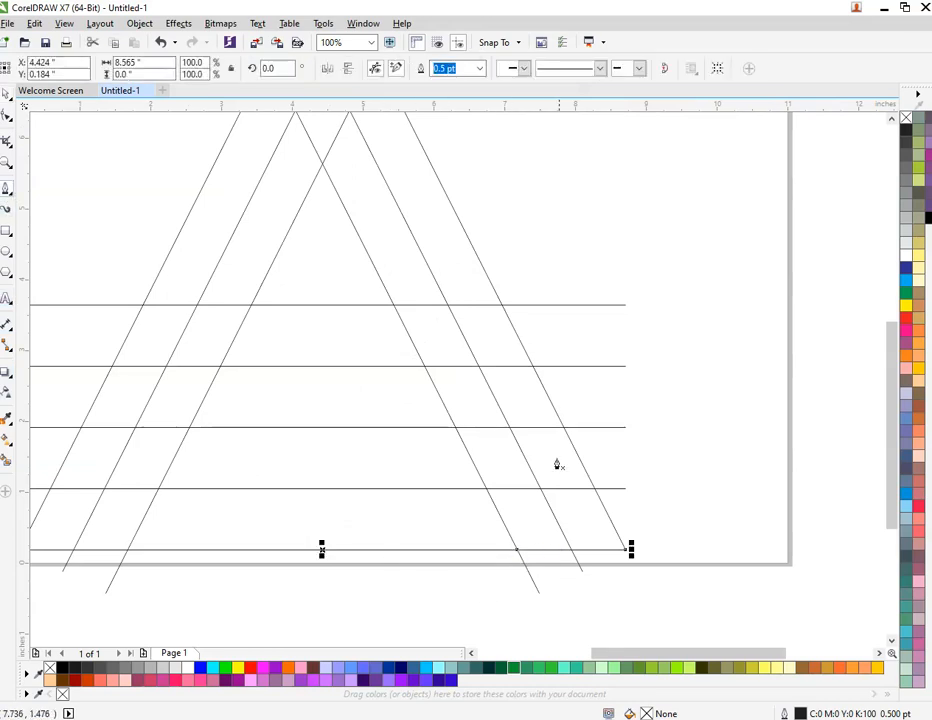
{"action": "key", "text": "ctrl+z"}
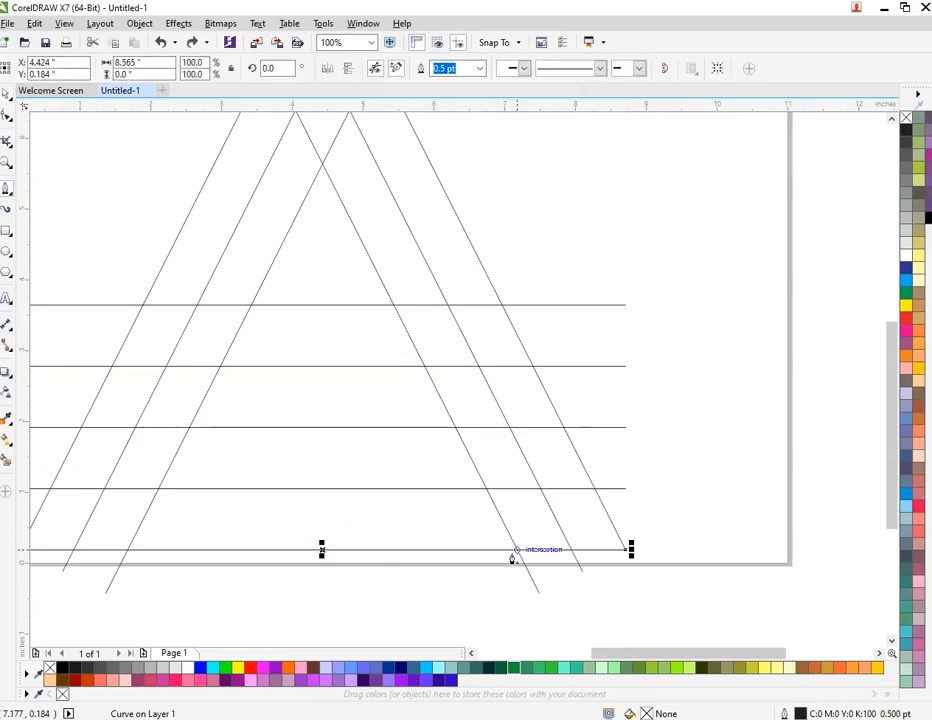
- Draw a line from the base's crossing with the inner right slanted line to the outer right line's crossing with the second horizontal above the base
{"action": "key", "text": "space"}
{"action": "scroll", "coordinate": [510, 539], "scroll_direction": "up", "scroll_amount": 2}
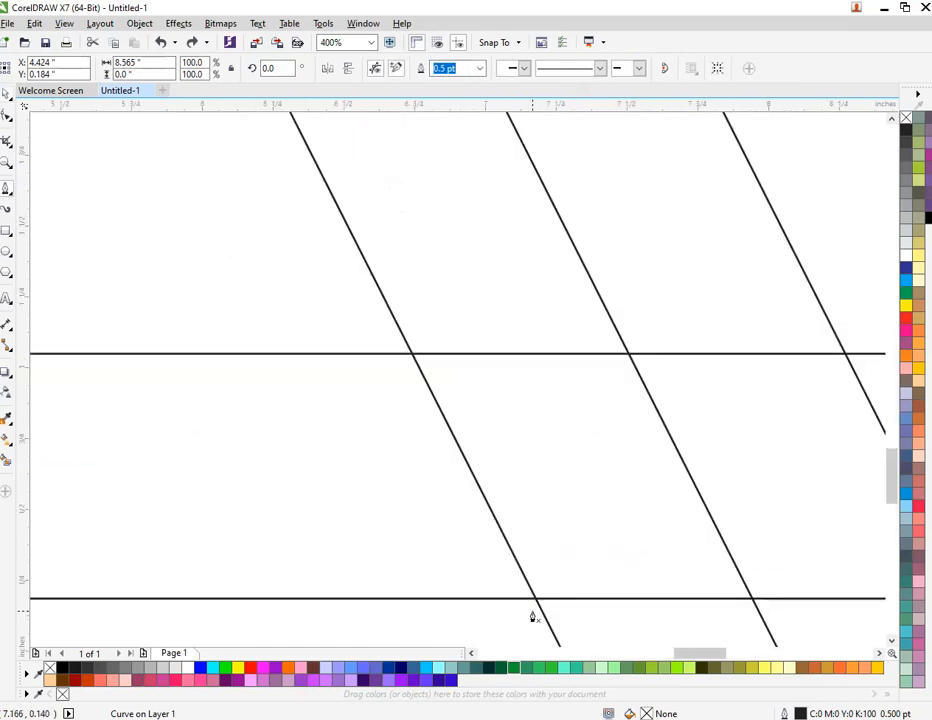
{"action": "scroll", "coordinate": [533, 607], "scroll_direction": "up", "scroll_amount": 4}
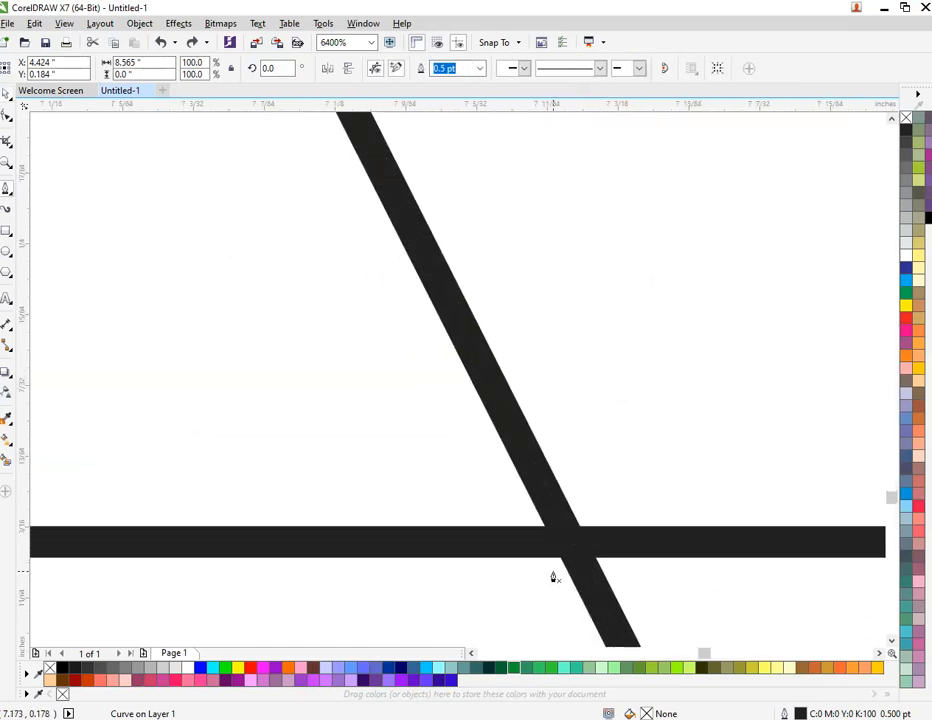
{"action": "left_click", "coordinate": [559, 563]}
{"action": "scroll", "coordinate": [541, 532], "scroll_direction": "down", "scroll_amount": 6}
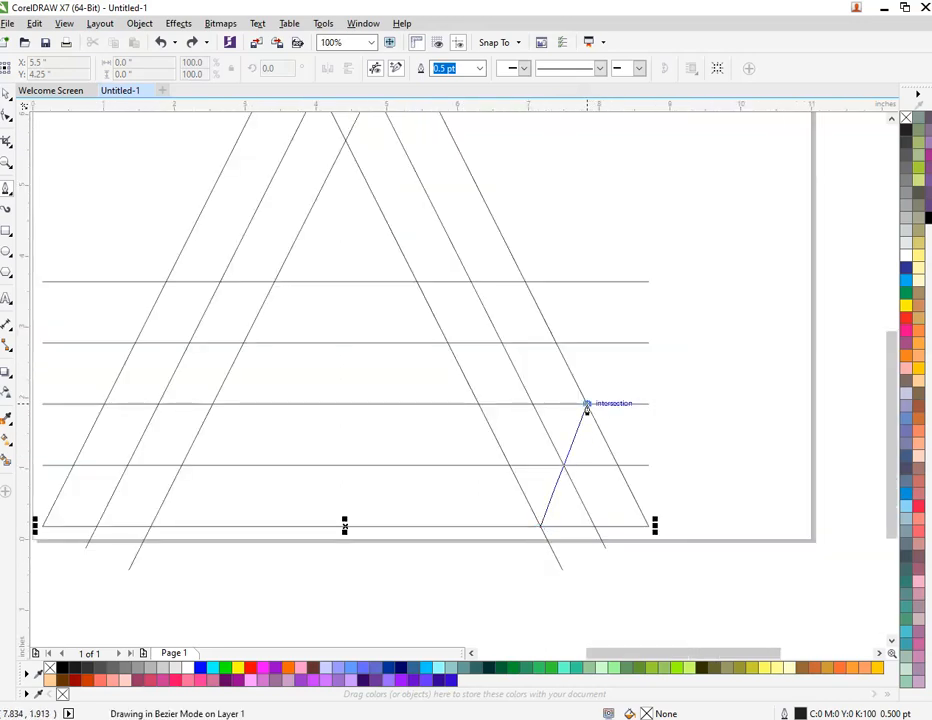
{"action": "left_click", "coordinate": [587, 402]}
- Move the short diagonal's lower node exactly onto the intersection of the base line and the inner right slanted line
{"action": "scroll", "coordinate": [537, 530], "scroll_direction": "up", "scroll_amount": 2}
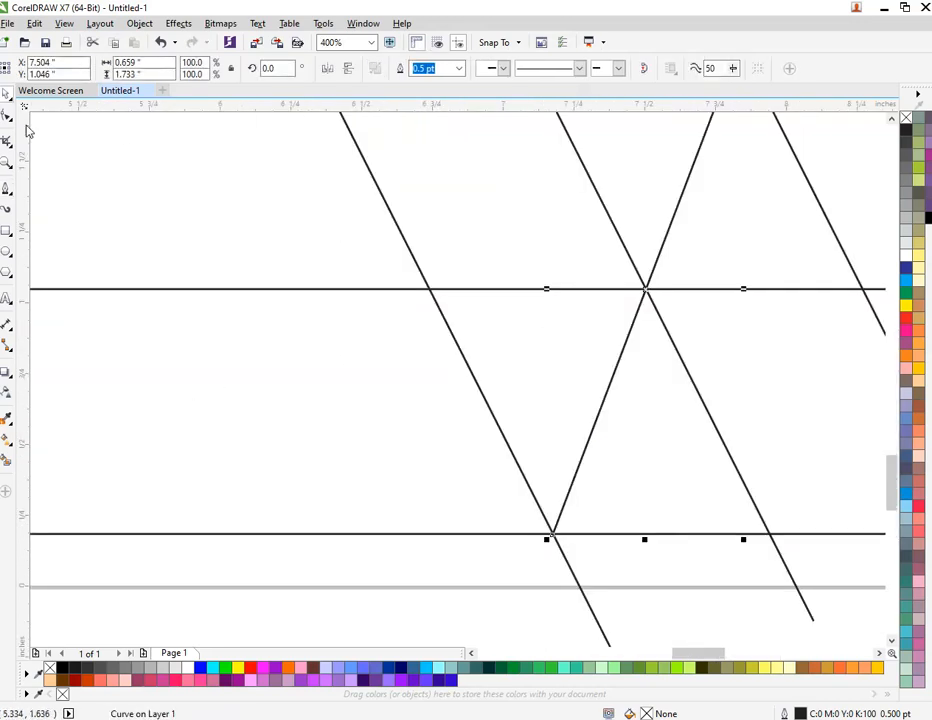
{"action": "key", "text": "F10"}
{"action": "scroll", "coordinate": [557, 537], "scroll_direction": "up", "scroll_amount": 5}
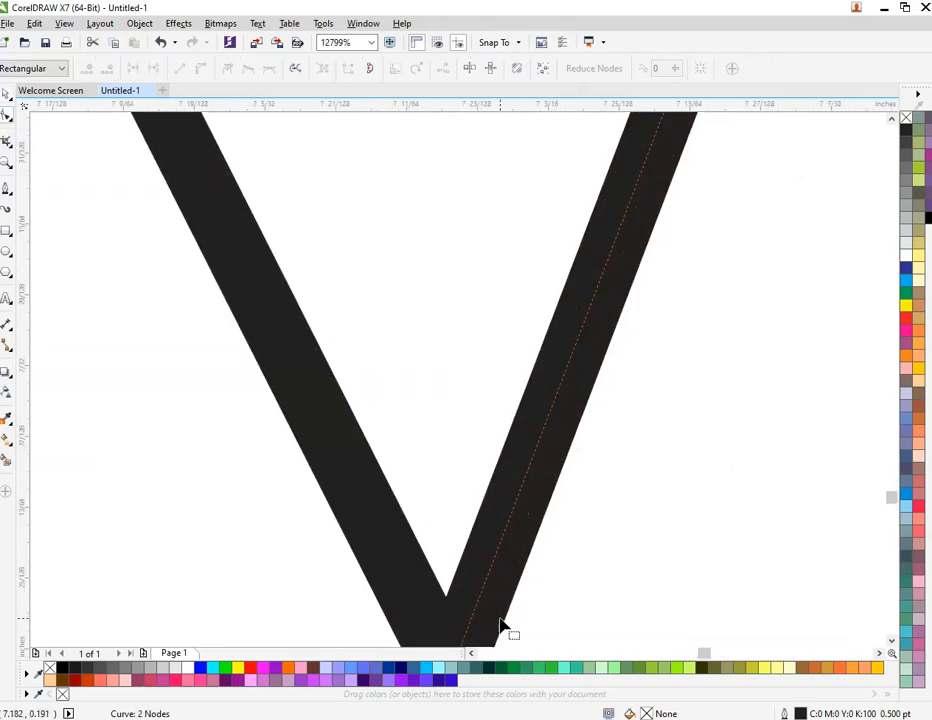
{"action": "scroll", "coordinate": [522, 508], "scroll_direction": "down", "scroll_amount": 3}
{"action": "scroll", "coordinate": [522, 508], "scroll_direction": "up", "scroll_amount": 3}
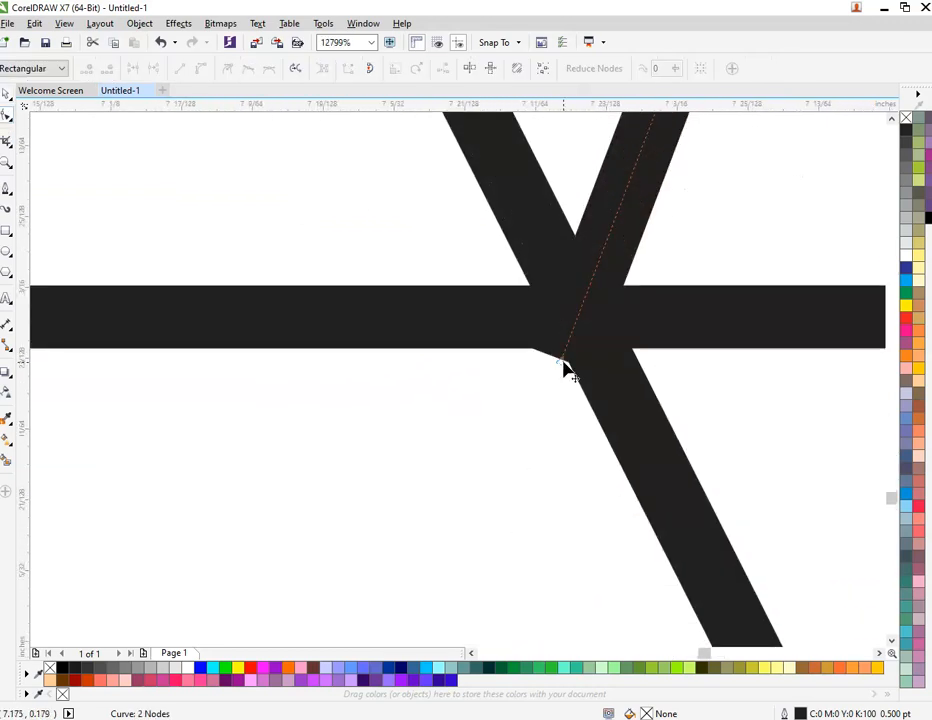
{"action": "left_click_drag", "start_coordinate": [565, 370], "coordinate": [577, 314]}
{"action": "scroll", "coordinate": [580, 345], "scroll_direction": "down", "scroll_amount": 2}
{"action": "scroll", "coordinate": [582, 388], "scroll_direction": "down", "scroll_amount": 6}
{"action": "scroll", "coordinate": [564, 304], "scroll_direction": "down", "scroll_amount": 1}
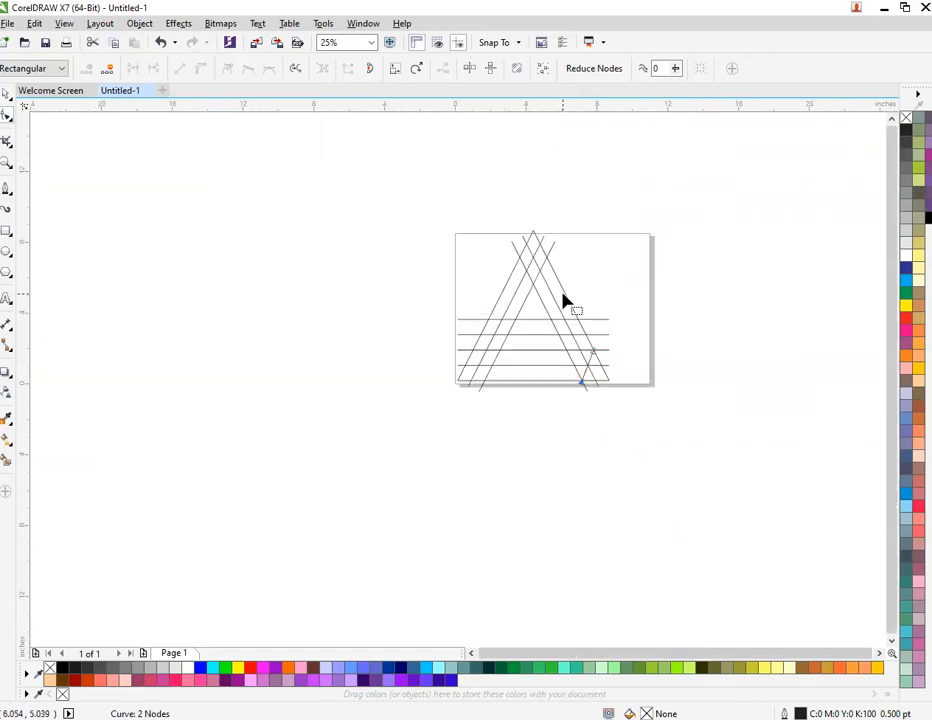
{"action": "scroll", "coordinate": [563, 300], "scroll_direction": "up", "scroll_amount": 1}
{"action": "key", "text": "space"}
{"action": "left_click", "coordinate": [189, 284]}
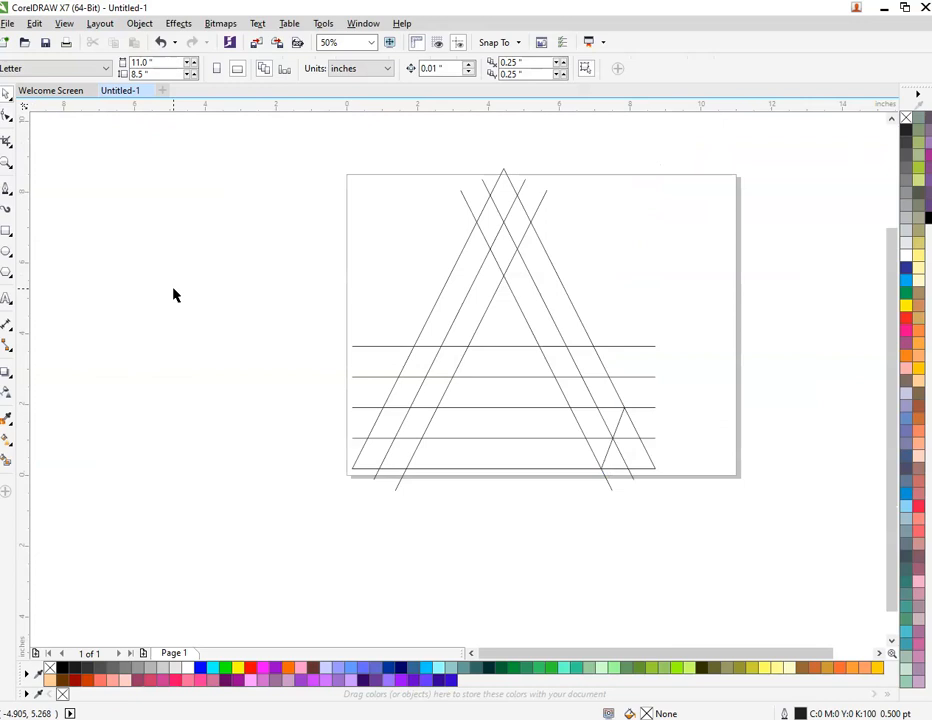
- Smart-fill the outer band of the left leg from the base line up to the apex in slate blue with a 0.5 pt outline
{"action": "left_click", "coordinate": [6, 460]}
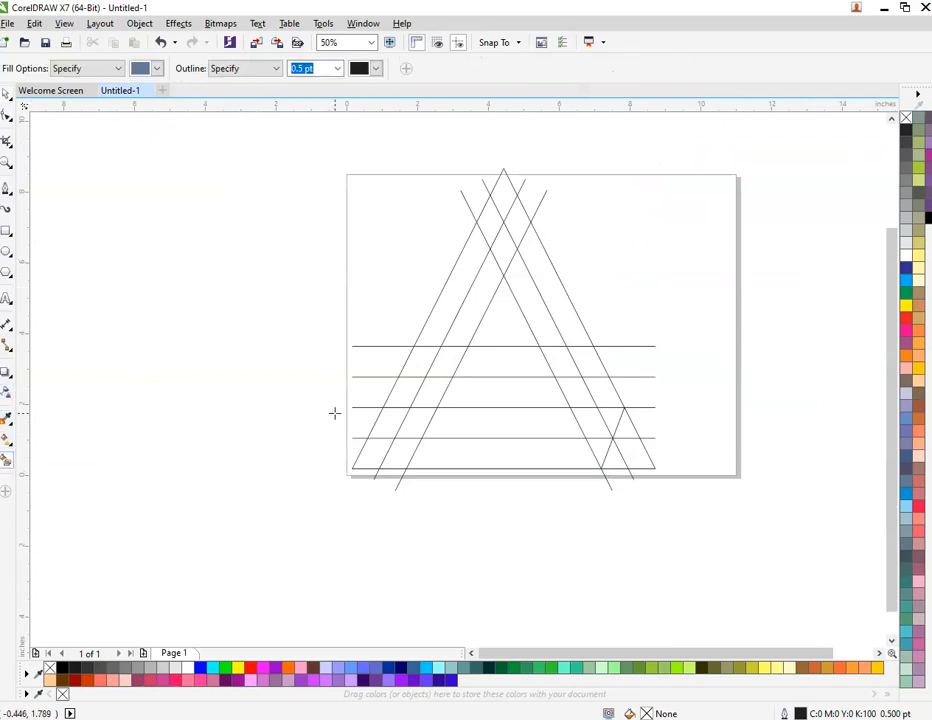
{"action": "left_click", "coordinate": [370, 452]}
{"action": "left_click", "coordinate": [389, 422]}
{"action": "left_click", "coordinate": [404, 392]}
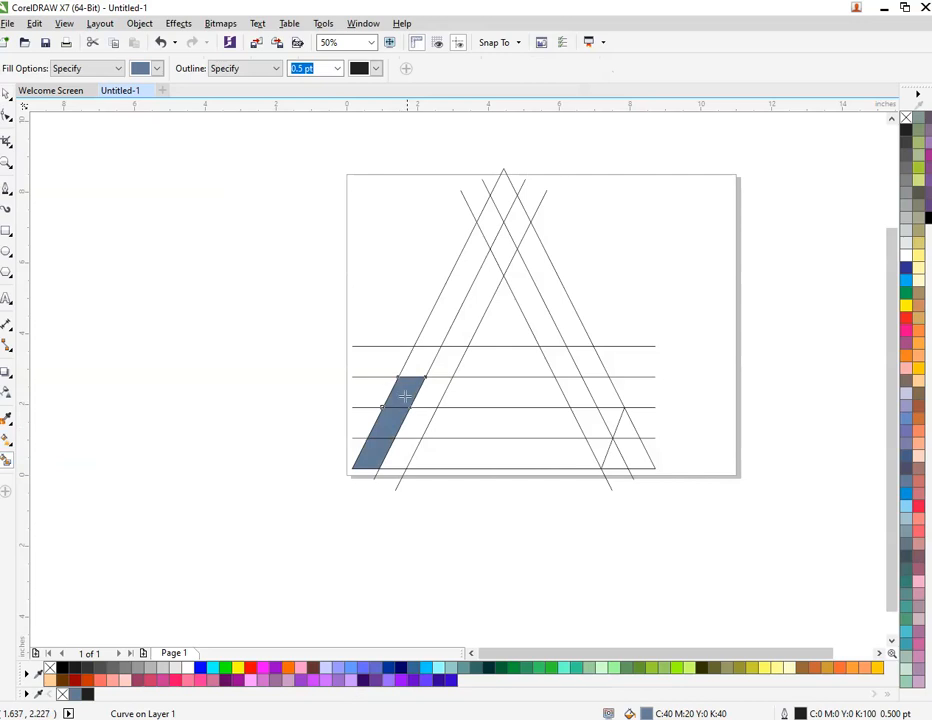
{"action": "left_click", "coordinate": [420, 361]}
{"action": "left_click", "coordinate": [441, 320]}
{"action": "left_click", "coordinate": [495, 215]}
{"action": "left_click", "coordinate": [503, 190]}
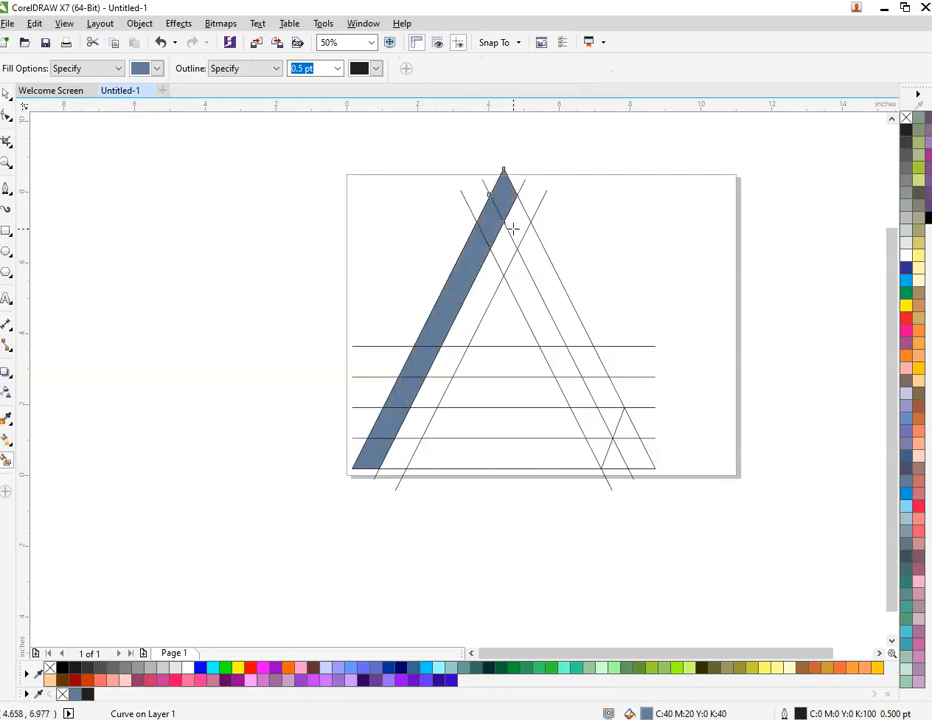
- Smart-fill the outer band of the right leg down to the base, including the small regions around the short diagonal
{"action": "left_click", "coordinate": [510, 225]}
{"action": "left_click", "coordinate": [530, 272]}
{"action": "left_click", "coordinate": [583, 362]}
{"action": "left_click", "coordinate": [605, 393]}
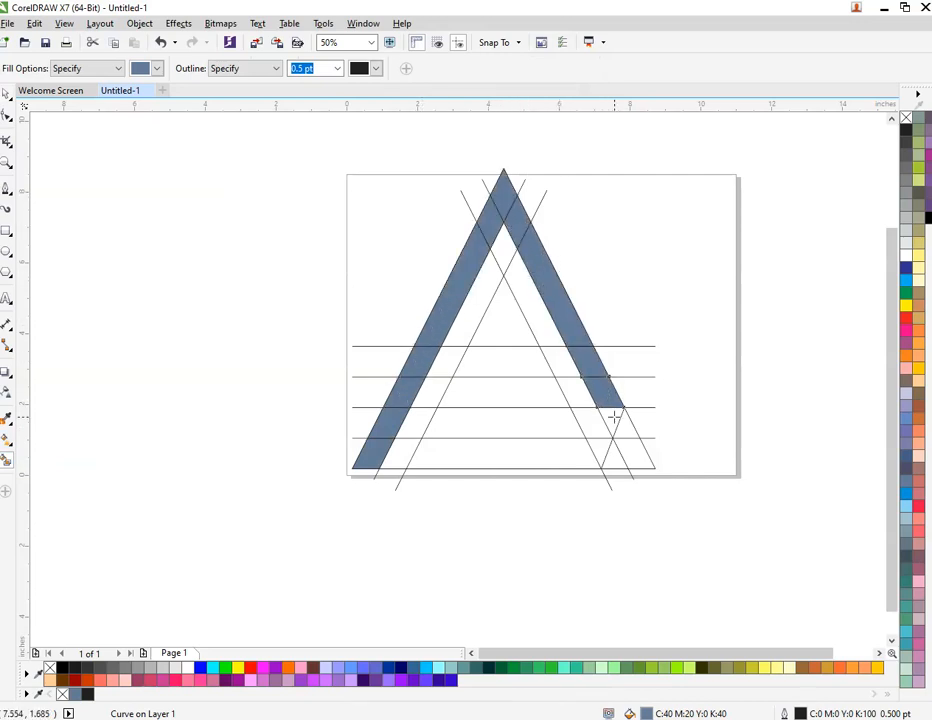
{"action": "left_click", "coordinate": [614, 420]}
{"action": "left_click", "coordinate": [625, 458]}
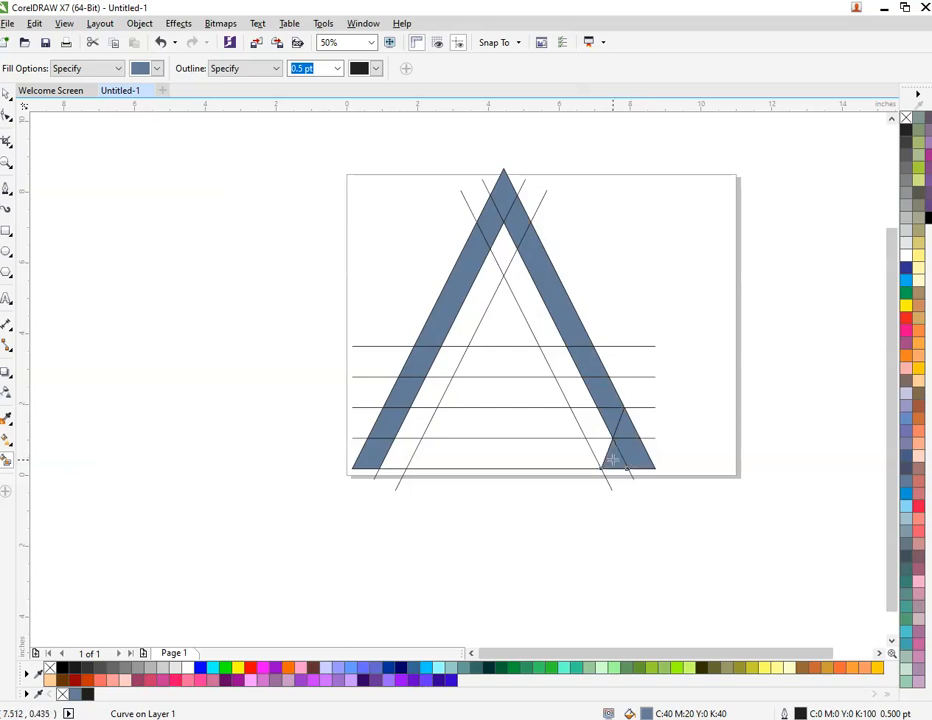
- Smart-fill the inner bands of both legs and the two middle horizontal rows between them as the crossbar
{"action": "left_click", "coordinate": [599, 434]}
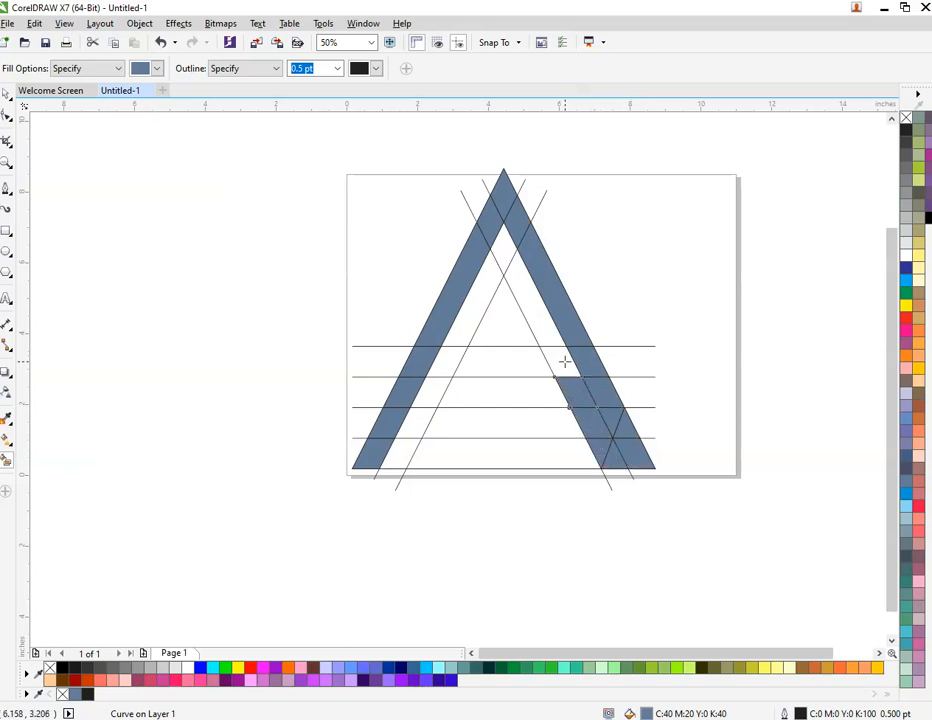
{"action": "left_click", "coordinate": [548, 330]}
{"action": "left_click", "coordinate": [492, 274]}
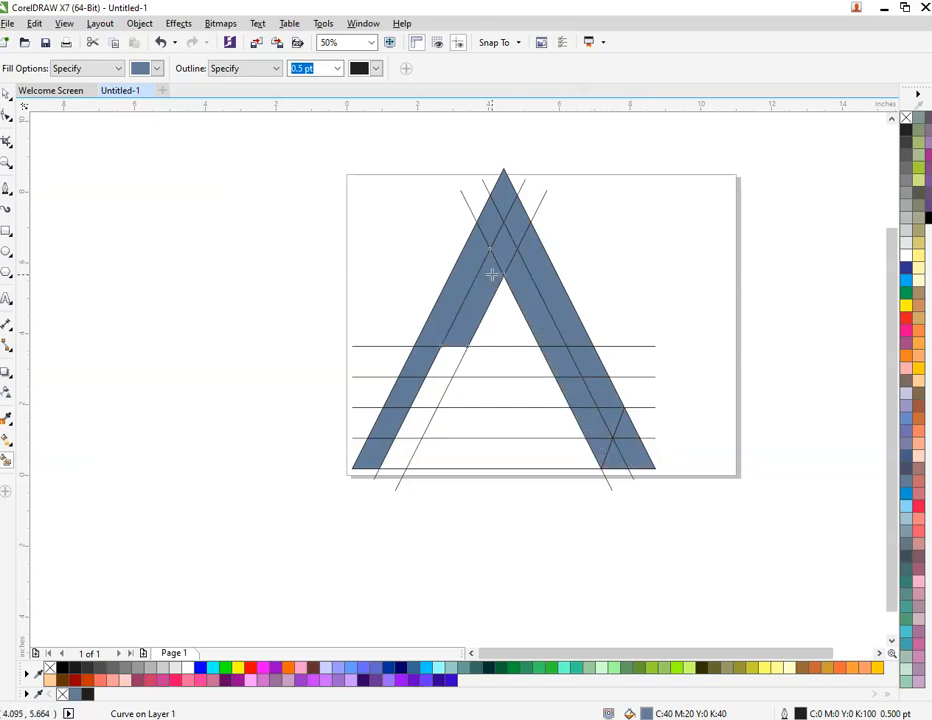
{"action": "left_click", "coordinate": [449, 357]}
{"action": "left_click", "coordinate": [435, 391]}
{"action": "left_click", "coordinate": [418, 415]}
{"action": "left_click", "coordinate": [395, 460]}
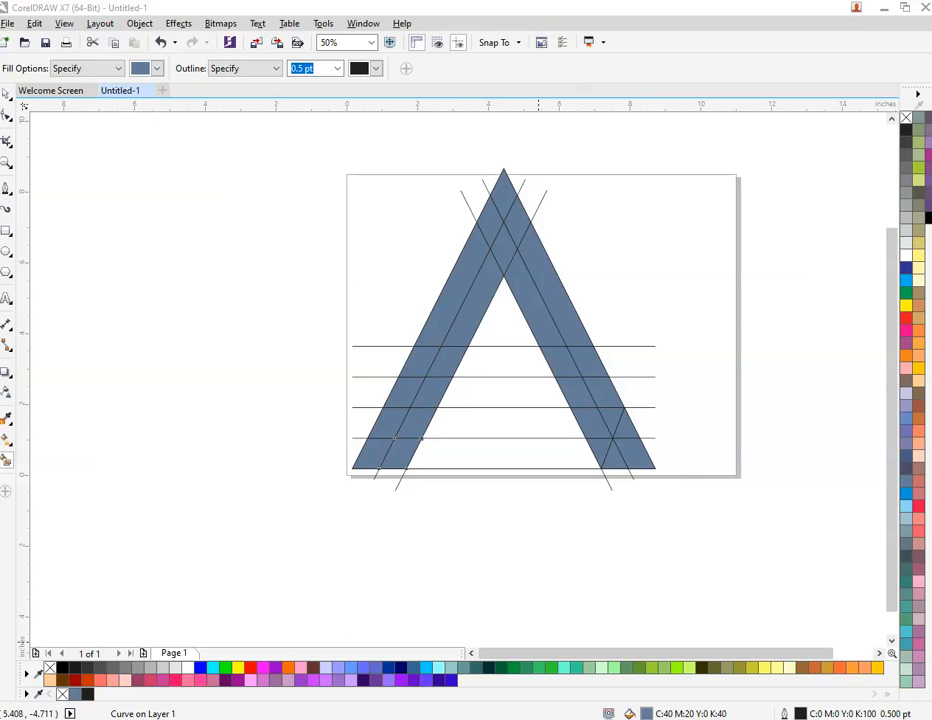
{"action": "left_click", "coordinate": [537, 397]}
{"action": "left_click", "coordinate": [497, 428]}
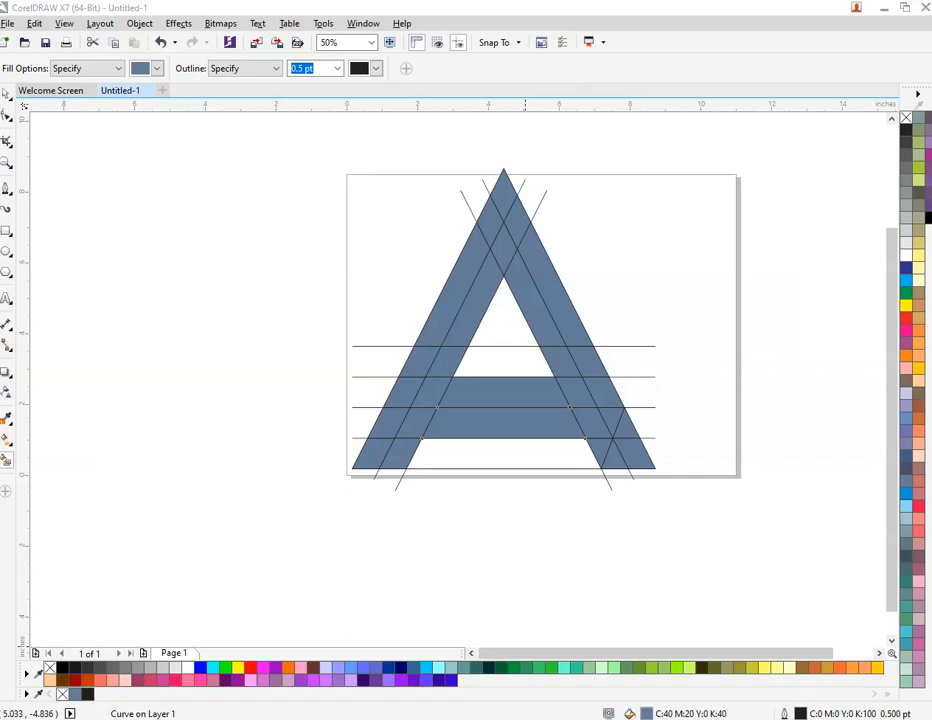
{"action": "key", "text": "space"}
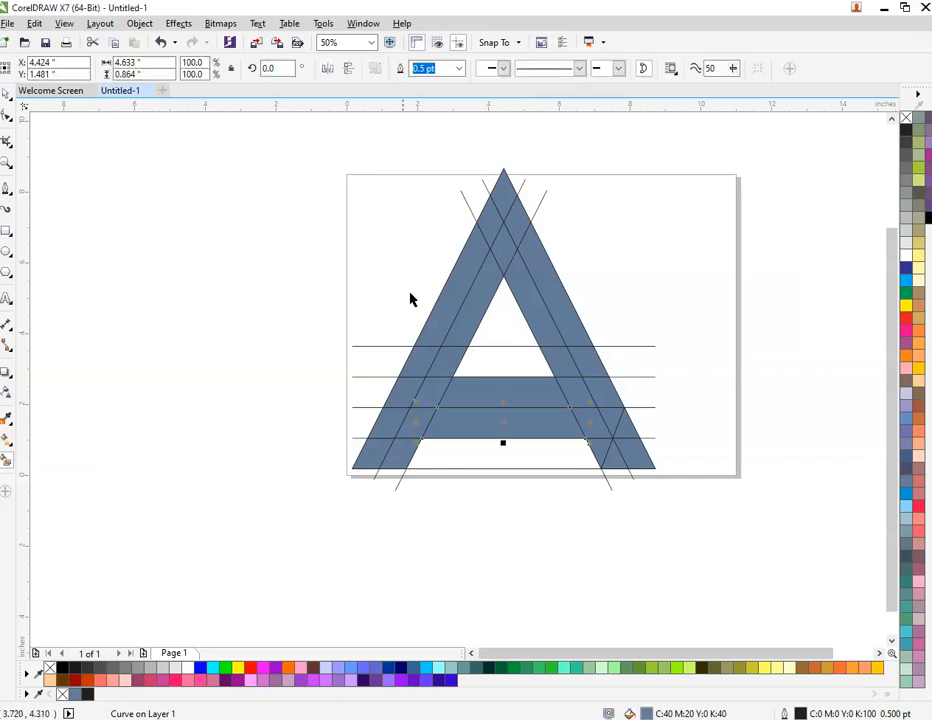
{"action": "left_click", "coordinate": [628, 295]}
{"action": "left_click", "coordinate": [514, 277]}
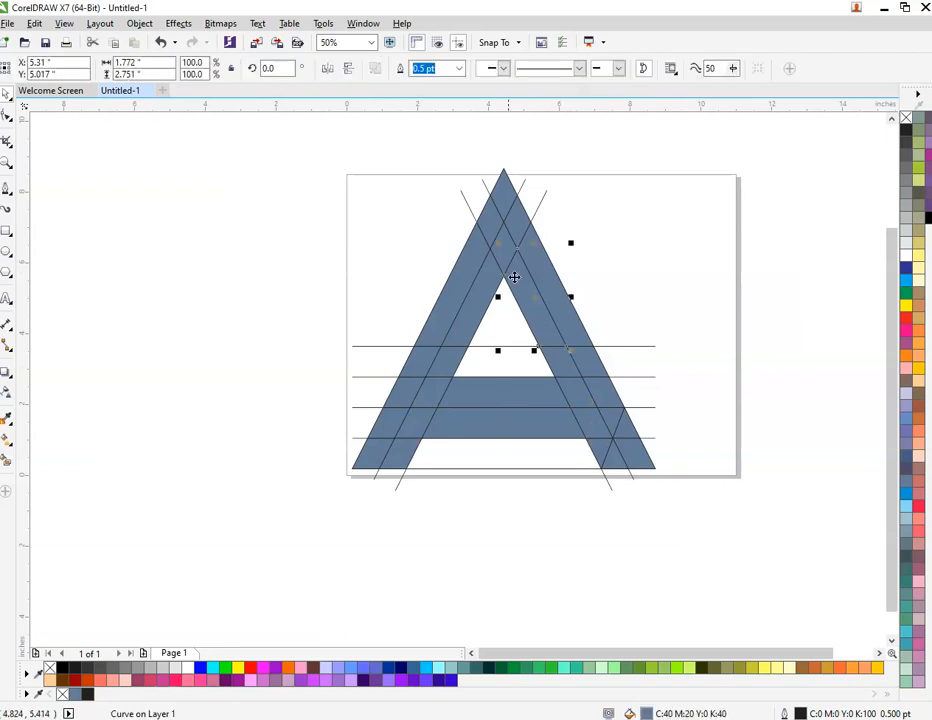
{"action": "left_click", "coordinate": [495, 228], "text": "shift"}
{"action": "left_click", "coordinate": [453, 329], "text": "shift"}
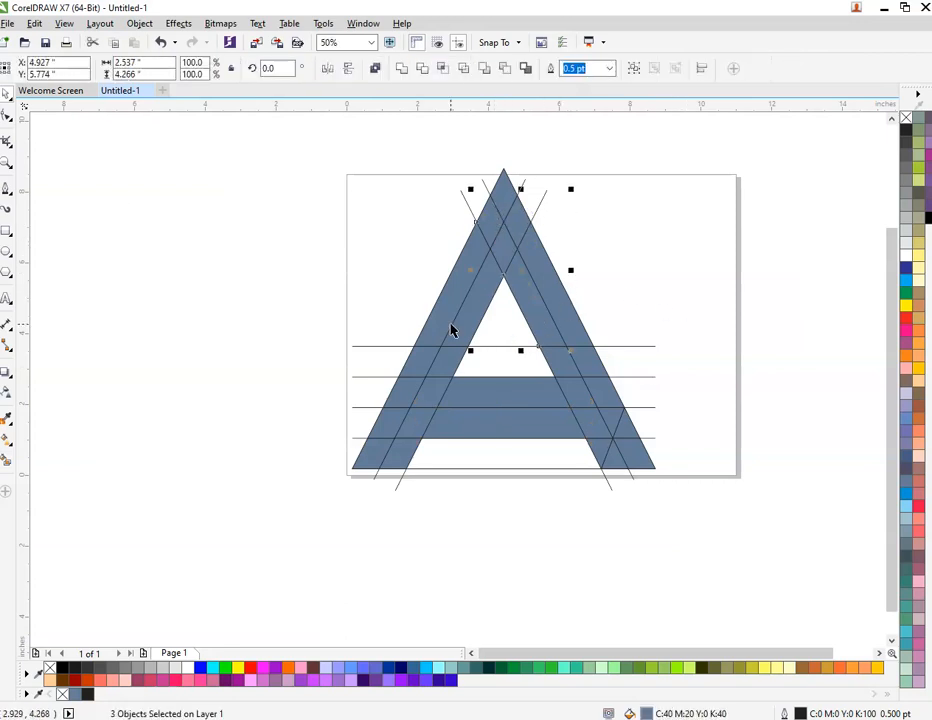
{"action": "left_click", "coordinate": [441, 324], "text": "shift"}
{"action": "left_click", "coordinate": [462, 325], "text": "shift"}
{"action": "left_click", "coordinate": [427, 343], "text": "shift"}
{"action": "left_click", "coordinate": [354, 198]}
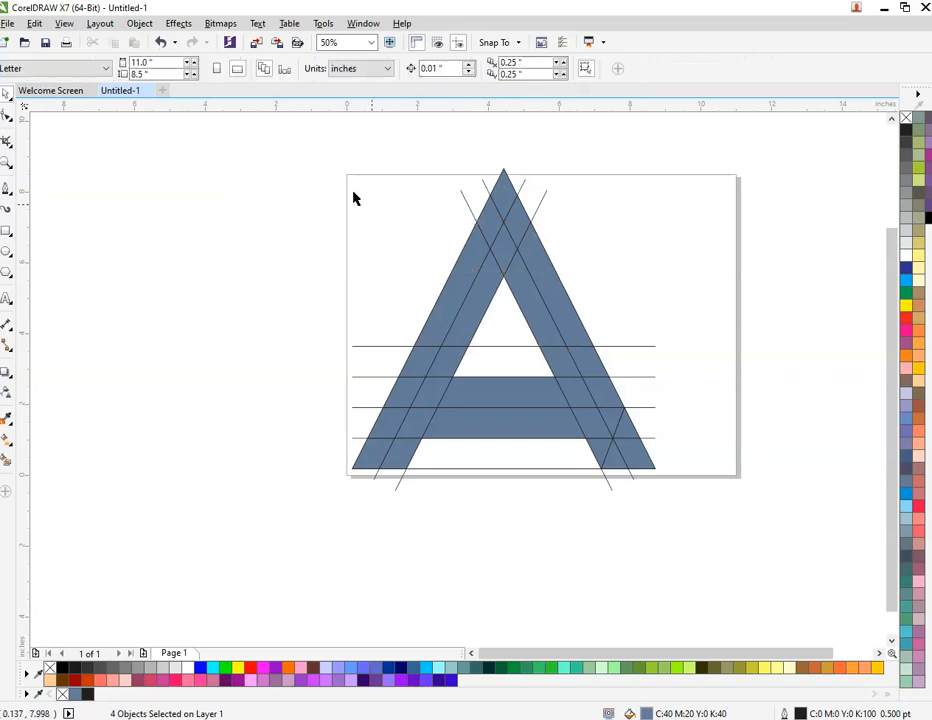
- Weld the inner right-leg segments above the crossbar with the outer left-leg segments down to the base, and check the resulting piece
{"action": "left_click", "coordinate": [554, 336]}
{"action": "left_click", "coordinate": [568, 370]}
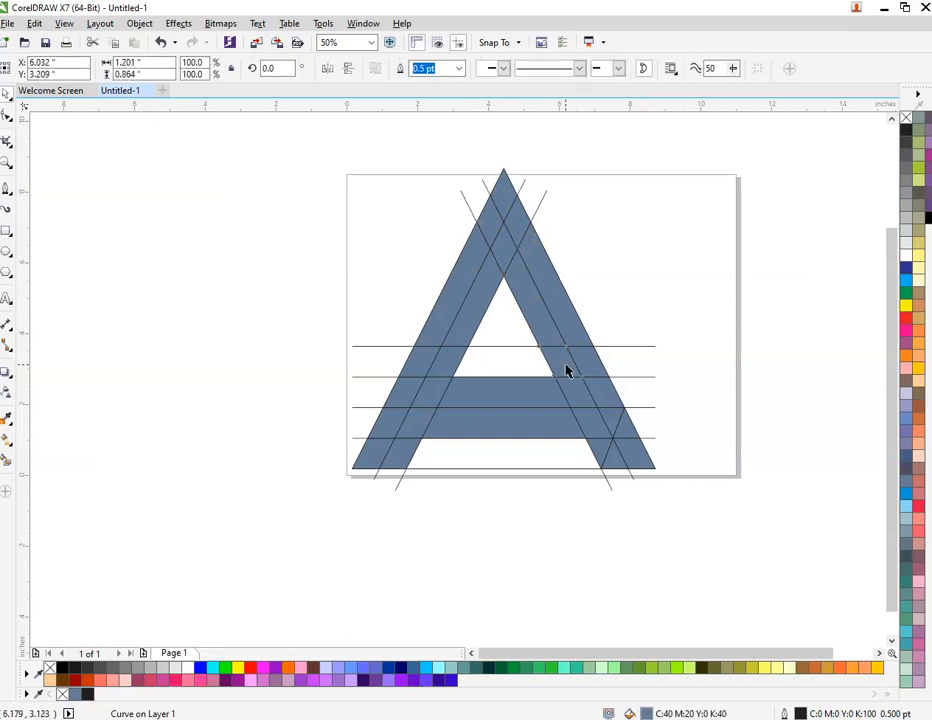
{"action": "left_click", "coordinate": [500, 243], "text": "shift"}
{"action": "left_click", "coordinate": [495, 214], "text": "shift"}
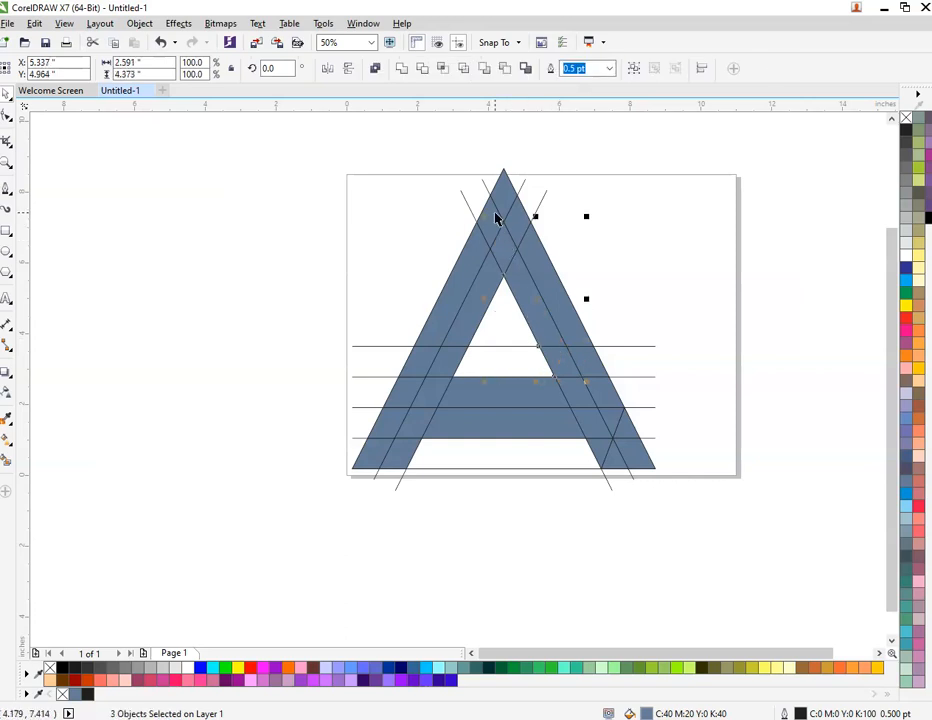
{"action": "left_click", "coordinate": [498, 214], "text": "shift"}
{"action": "left_click", "coordinate": [451, 291], "text": "shift"}
{"action": "left_click", "coordinate": [401, 383], "text": "shift"}
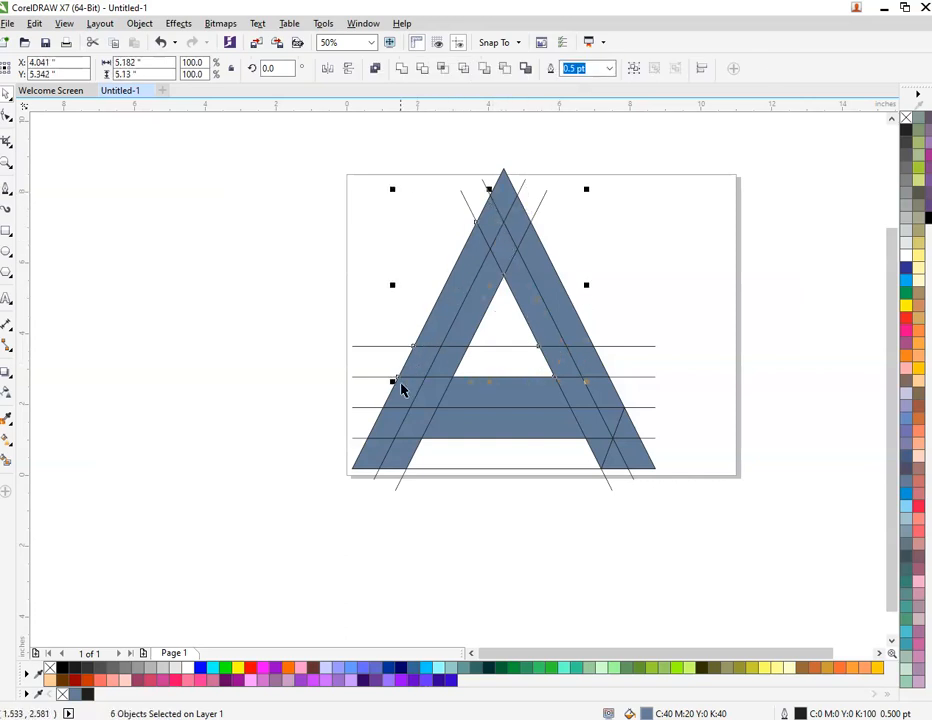
{"action": "left_click", "coordinate": [378, 412], "text": "shift"}
{"action": "left_click", "coordinate": [372, 445], "text": "shift"}
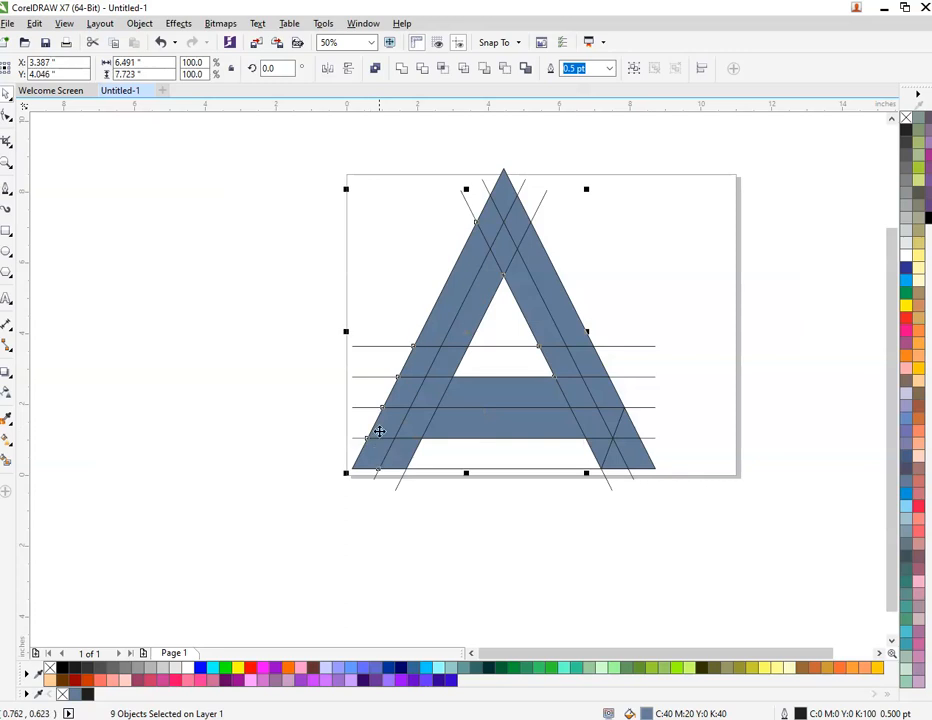
{"action": "left_click", "coordinate": [402, 68]}
{"action": "left_click", "coordinate": [575, 200]}
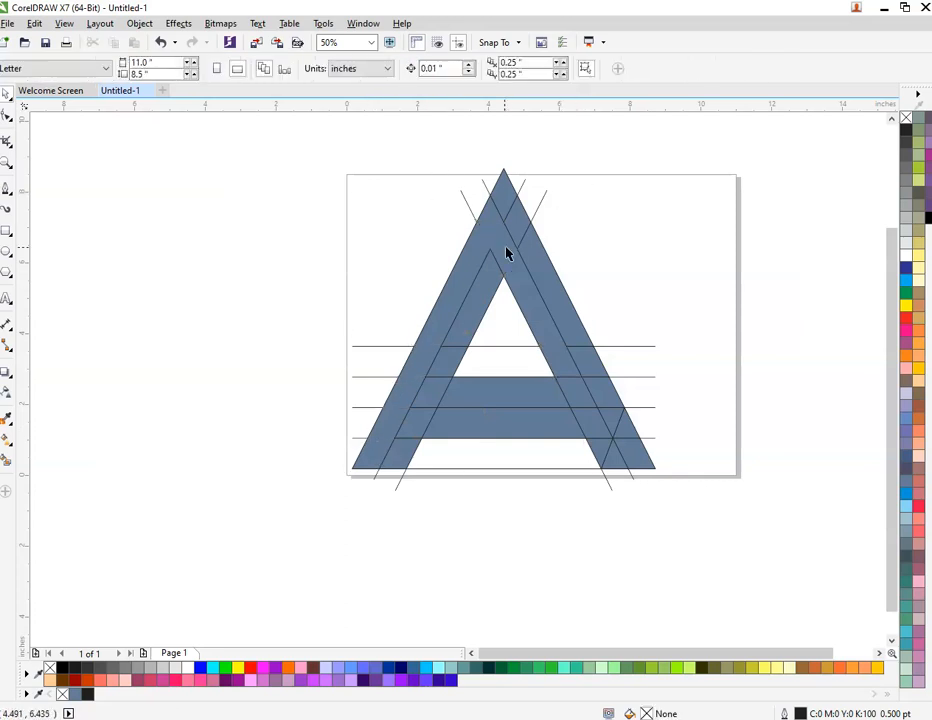
{"action": "left_click", "coordinate": [537, 204]}
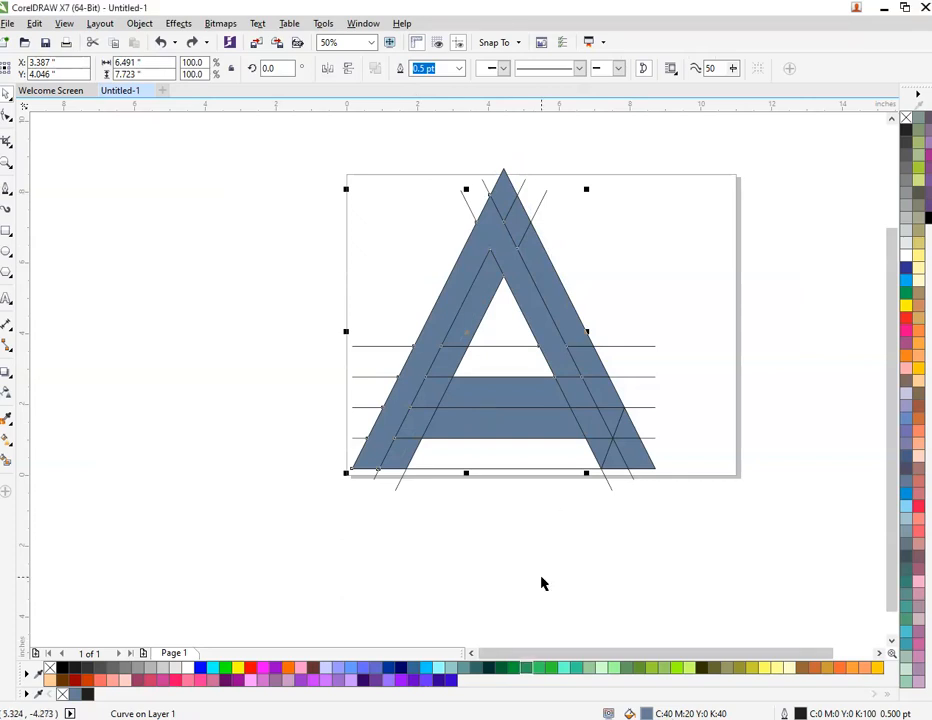
- Weld the inner left-leg segments from the inner peak down to the base, and undo a test move of the piece
{"action": "left_click", "coordinate": [492, 288]}
{"action": "left_click", "coordinate": [445, 372], "text": "shift"}
{"action": "left_click", "coordinate": [437, 393], "text": "shift"}
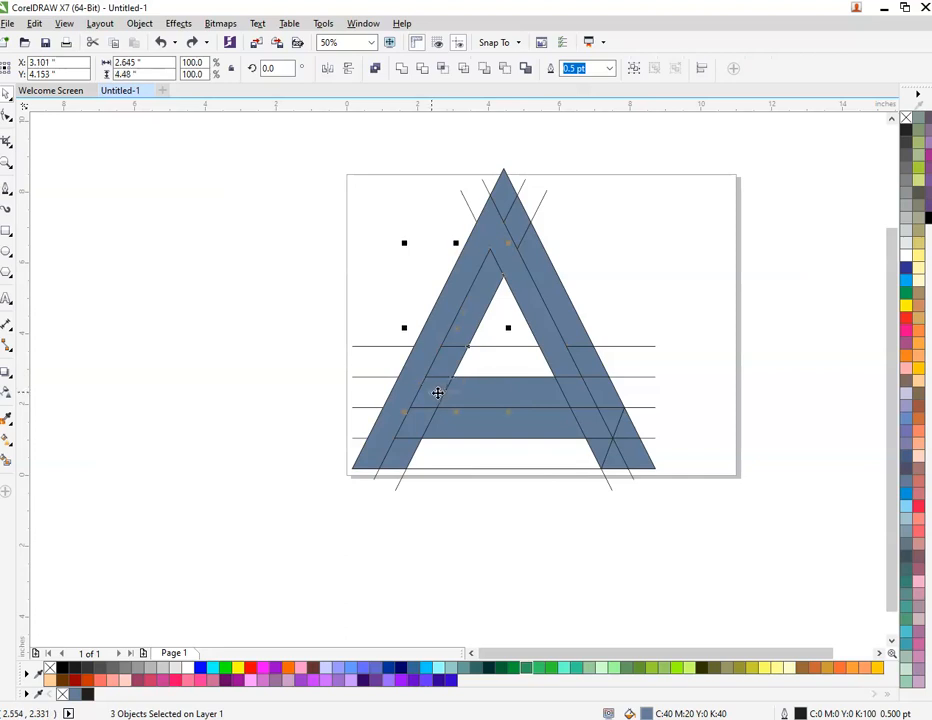
{"action": "left_click", "coordinate": [424, 429], "text": "shift"}
{"action": "left_click", "coordinate": [406, 456], "text": "shift"}
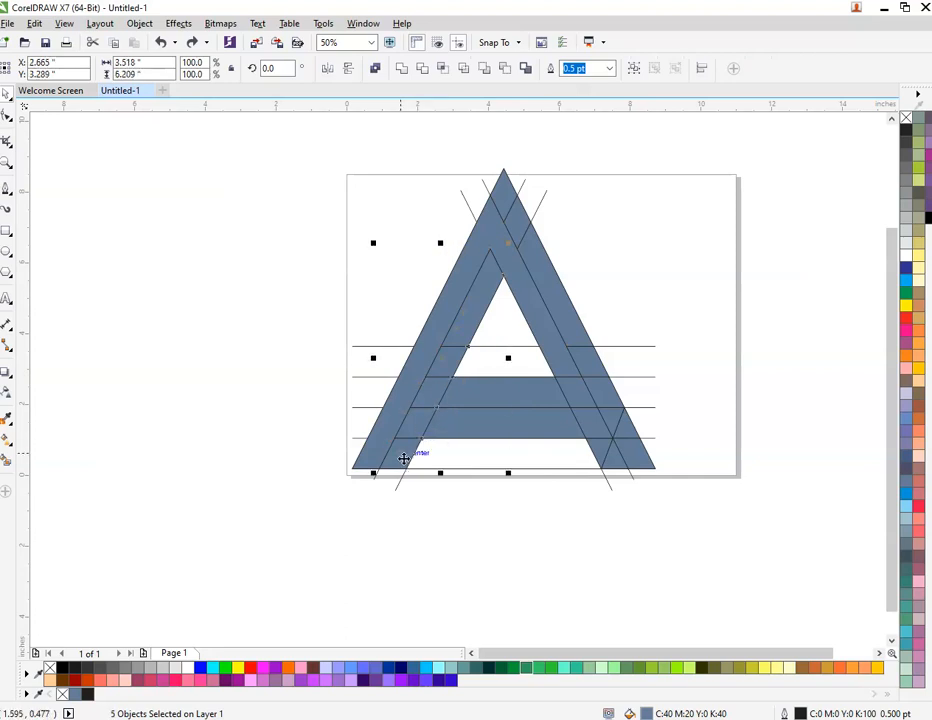
{"action": "left_click", "coordinate": [402, 68]}
{"action": "left_click", "coordinate": [678, 281]}
{"action": "left_click_drag", "start_coordinate": [491, 302], "coordinate": [553, 242]}
{"action": "key", "text": "ctrl+z"}
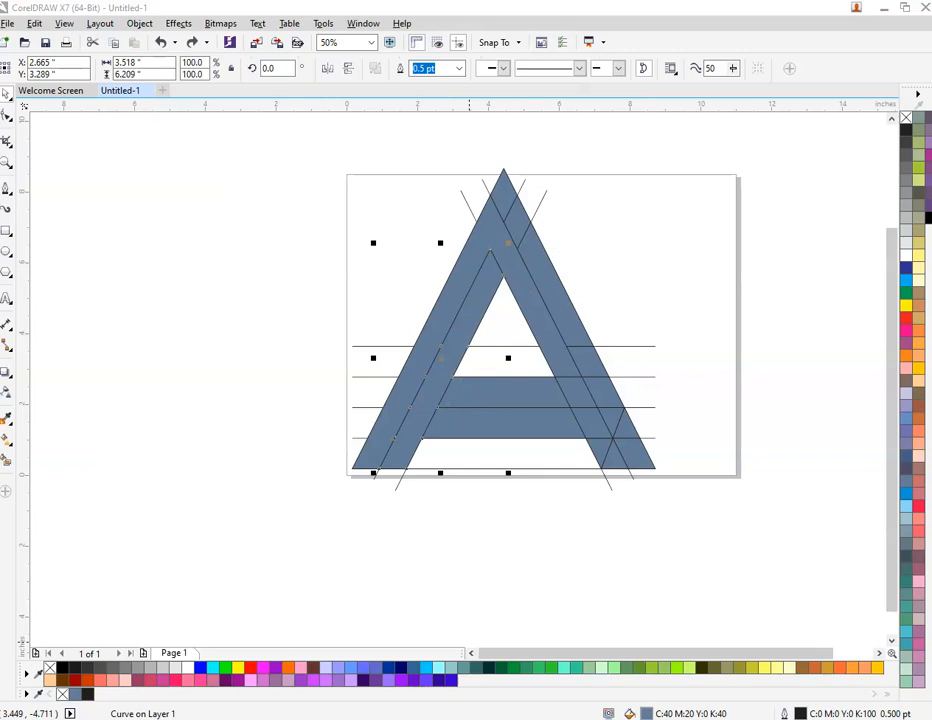
- Weld the upper crossbar row with the outer right-leg segments up to the apex into one piece
{"action": "left_click", "coordinate": [495, 385]}
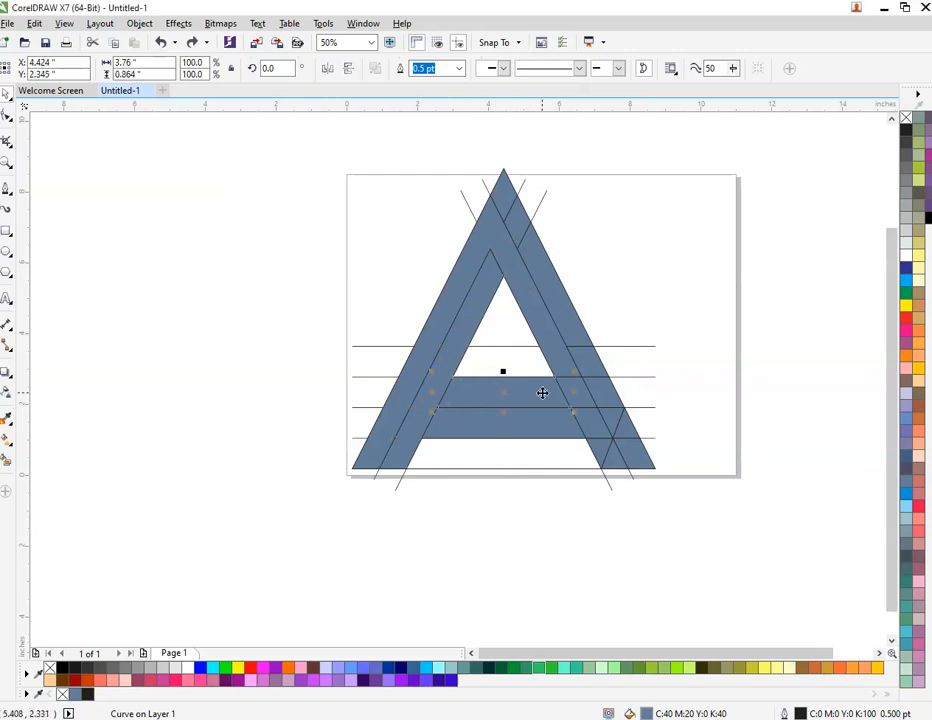
{"action": "left_click", "coordinate": [579, 397], "text": "shift"}
{"action": "left_click", "coordinate": [597, 349], "text": "shift"}
{"action": "left_click", "coordinate": [587, 360], "text": "shift"}
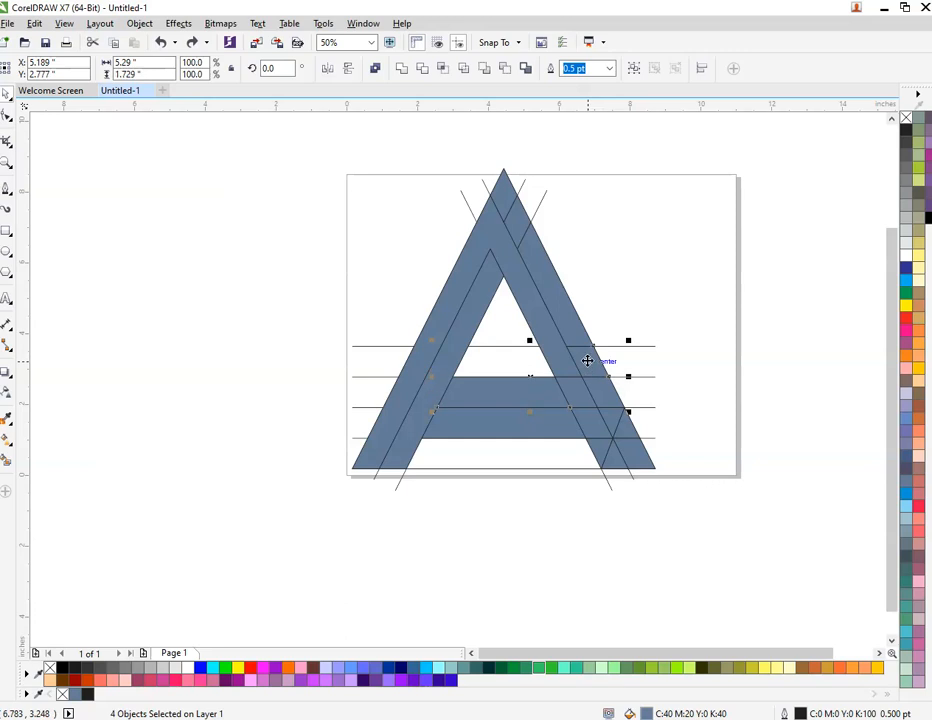
{"action": "left_click", "coordinate": [556, 298], "text": "shift"}
{"action": "left_click", "coordinate": [516, 225], "text": "shift"}
{"action": "left_click", "coordinate": [512, 193], "text": "shift"}
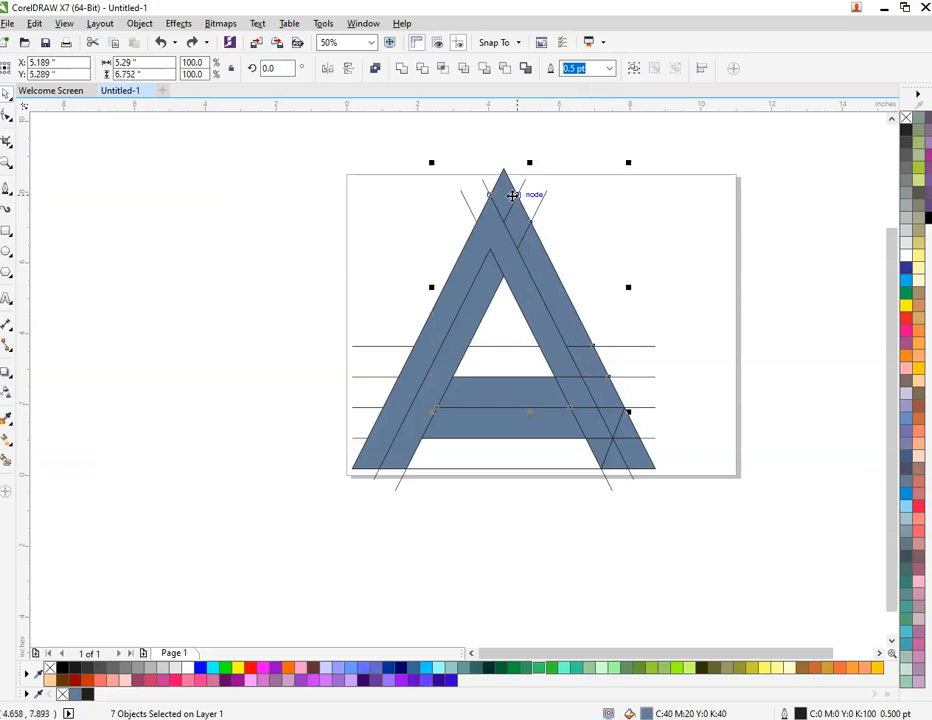
{"action": "left_click", "coordinate": [400, 69]}
{"action": "left_click", "coordinate": [637, 198]}
{"action": "left_click", "coordinate": [574, 306]}
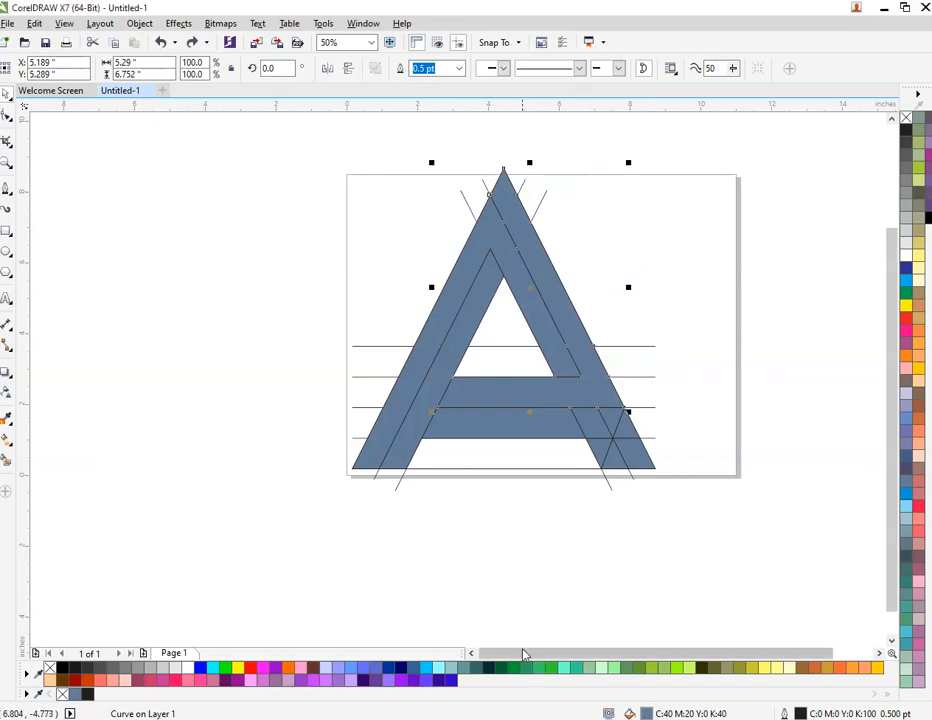
- Weld the lower crossbar row with the adjoining right-leg segments up to the short diagonal, and undo a test move of the neighbouring segment
{"action": "left_click", "coordinate": [509, 432]}
{"action": "left_click", "coordinate": [597, 428], "text": "shift"}
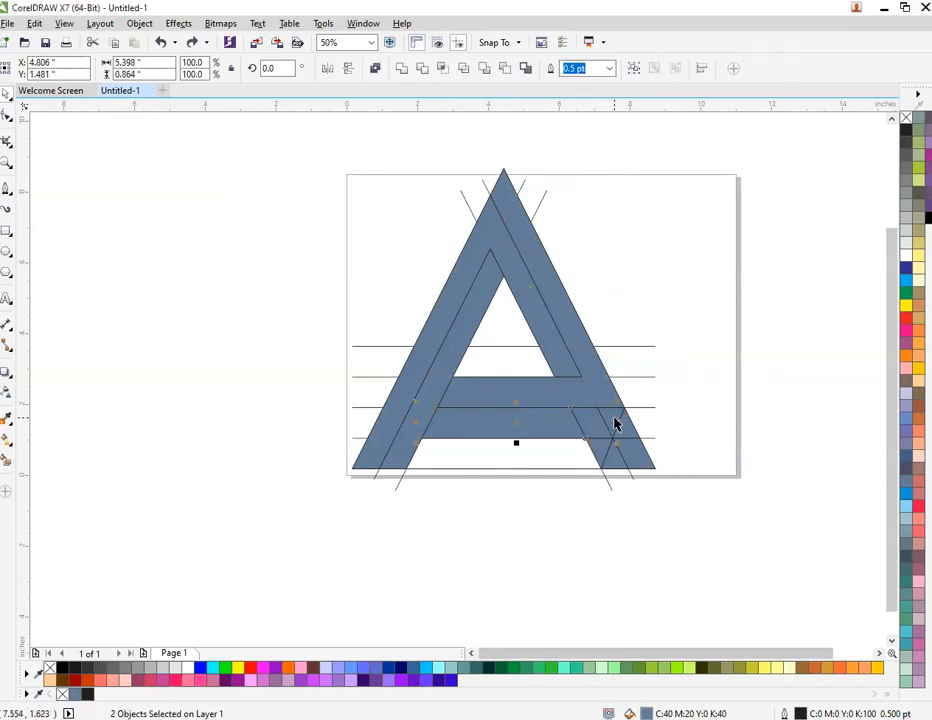
{"action": "left_click", "coordinate": [618, 430], "text": "shift"}
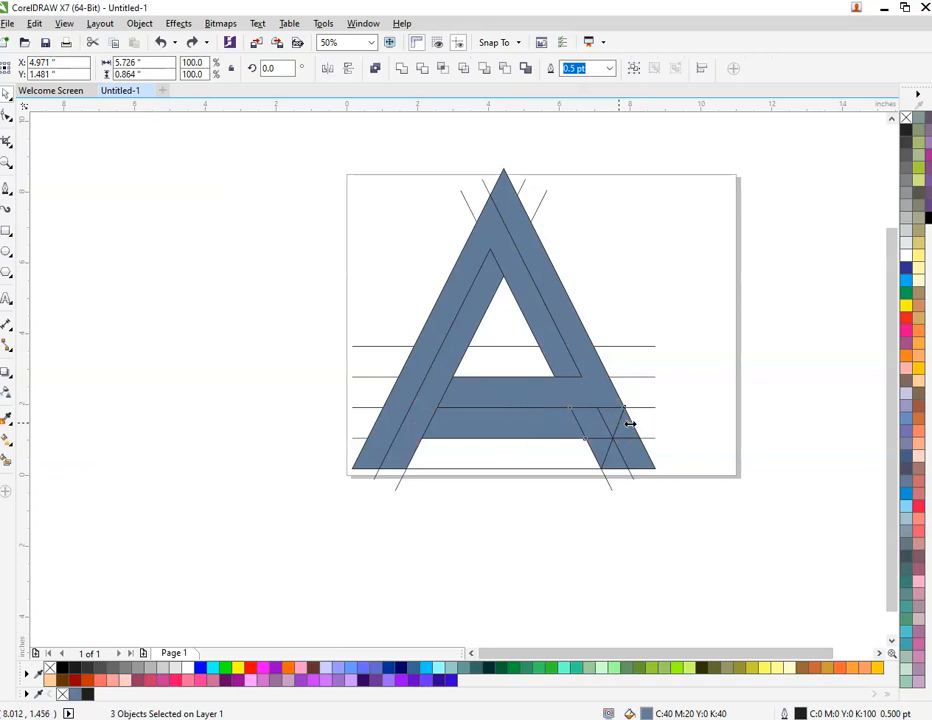
{"action": "left_click", "coordinate": [401, 69]}
{"action": "left_click", "coordinate": [723, 369]}
{"action": "left_click_drag", "start_coordinate": [620, 431], "coordinate": [674, 407]}
{"action": "key", "text": "ctrl+z"}
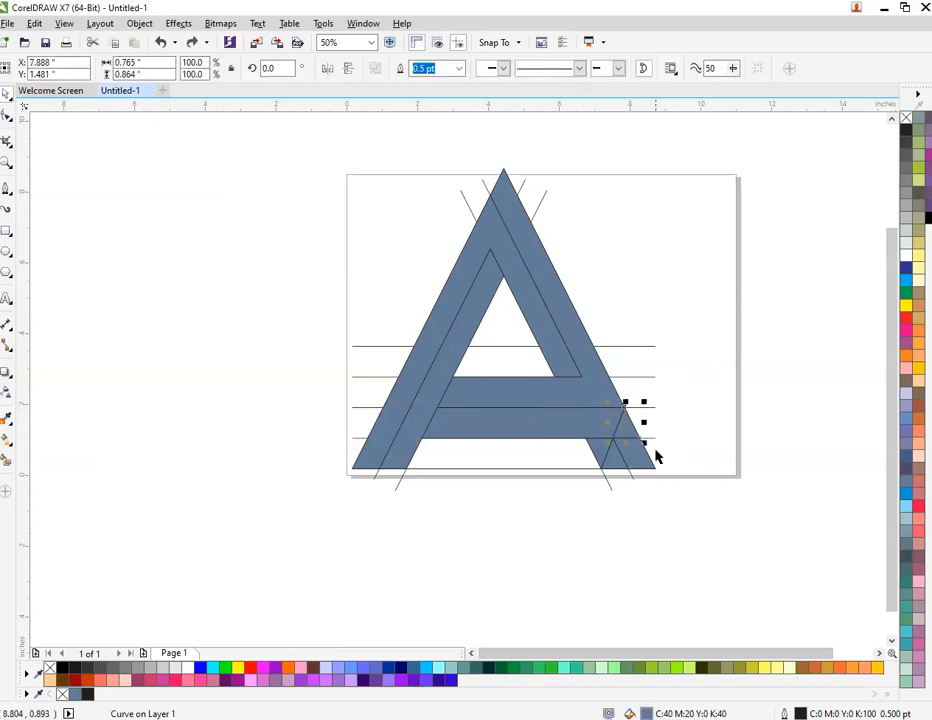
- Weld the lower crossbar piece with the segments beyond the short diagonal down to the right base corner, undoing a test move
{"action": "left_click", "coordinate": [650, 467]}
{"action": "left_click", "coordinate": [634, 430]}
{"action": "left_click", "coordinate": [644, 466], "text": "shift"}
{"action": "left_click", "coordinate": [403, 68]}
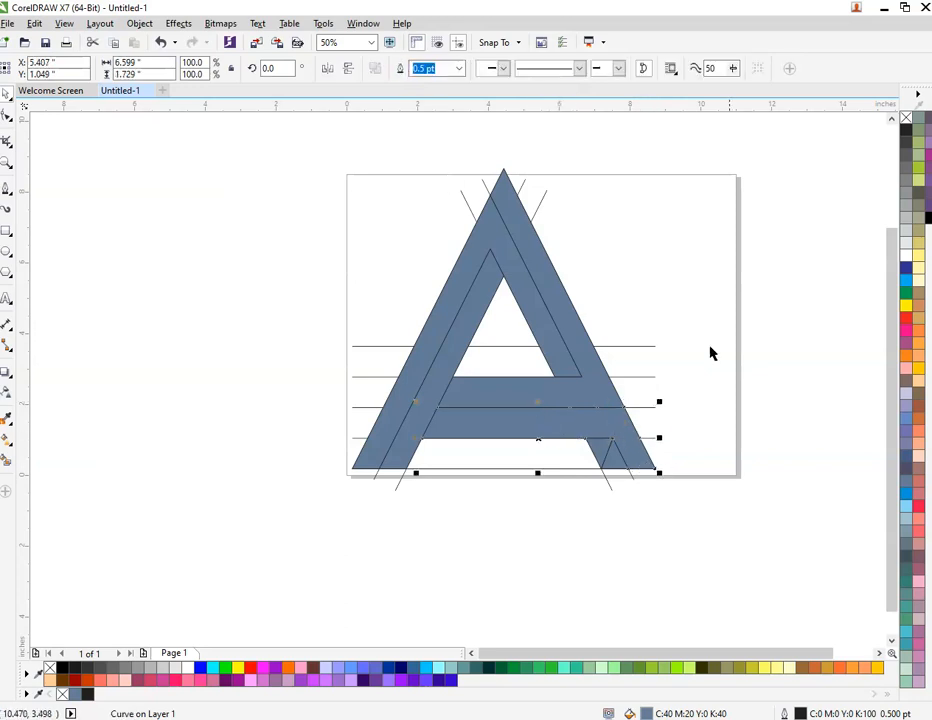
{"action": "left_click", "coordinate": [709, 352]}
{"action": "left_click_drag", "start_coordinate": [627, 443], "coordinate": [704, 426]}
{"action": "key", "text": "ctrl+z"}
- Weld the small triangle at the right leg's base, beside the short diagonal, to the lower crossbar piece
{"action": "left_click", "coordinate": [612, 473]}
{"action": "left_click", "coordinate": [608, 460]}
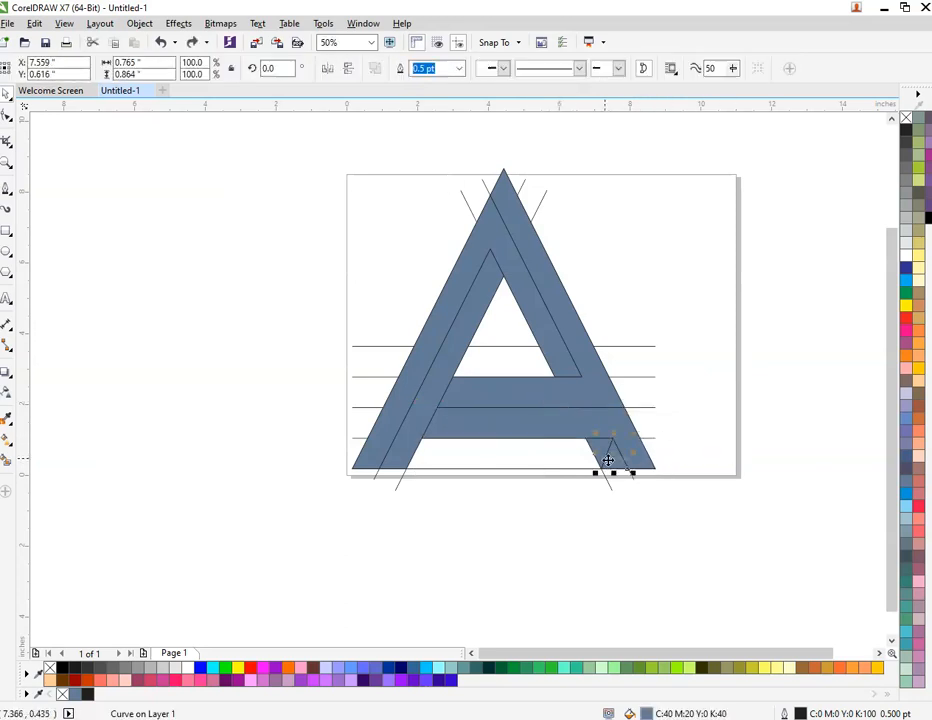
{"action": "left_click", "coordinate": [593, 568]}
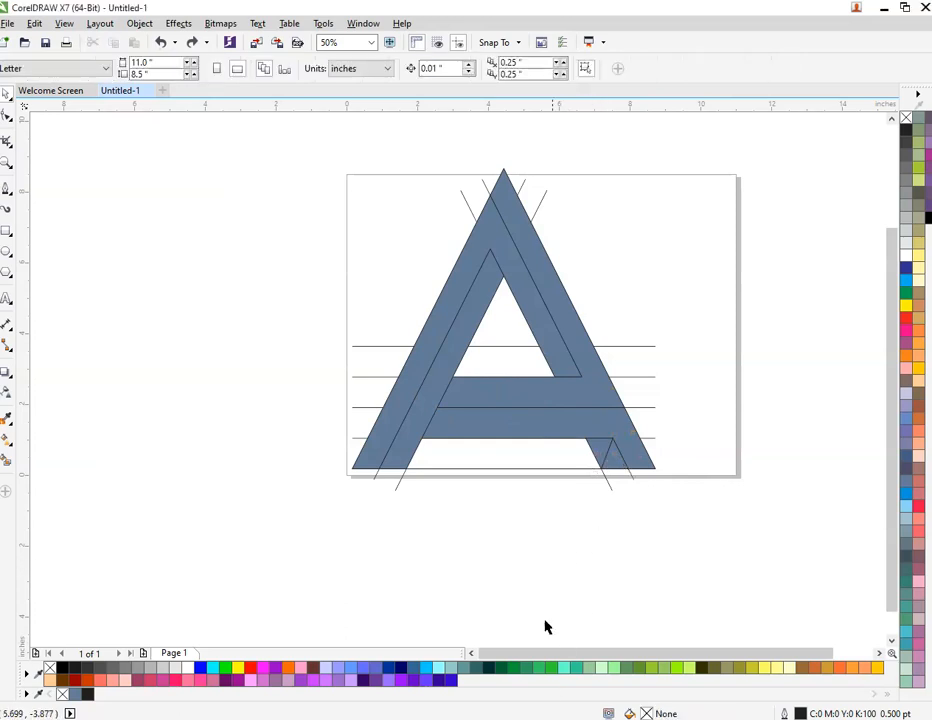
{"action": "left_click", "coordinate": [606, 462]}
{"action": "left_click", "coordinate": [643, 449], "text": "shift"}
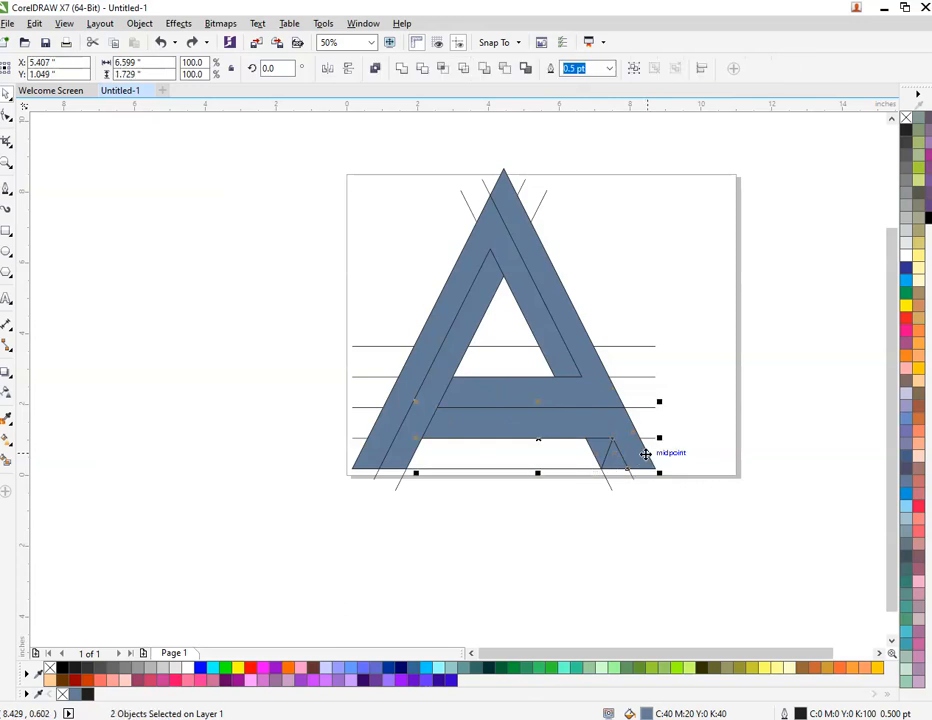
{"action": "left_click", "coordinate": [401, 68]}
{"action": "left_click", "coordinate": [617, 478]}
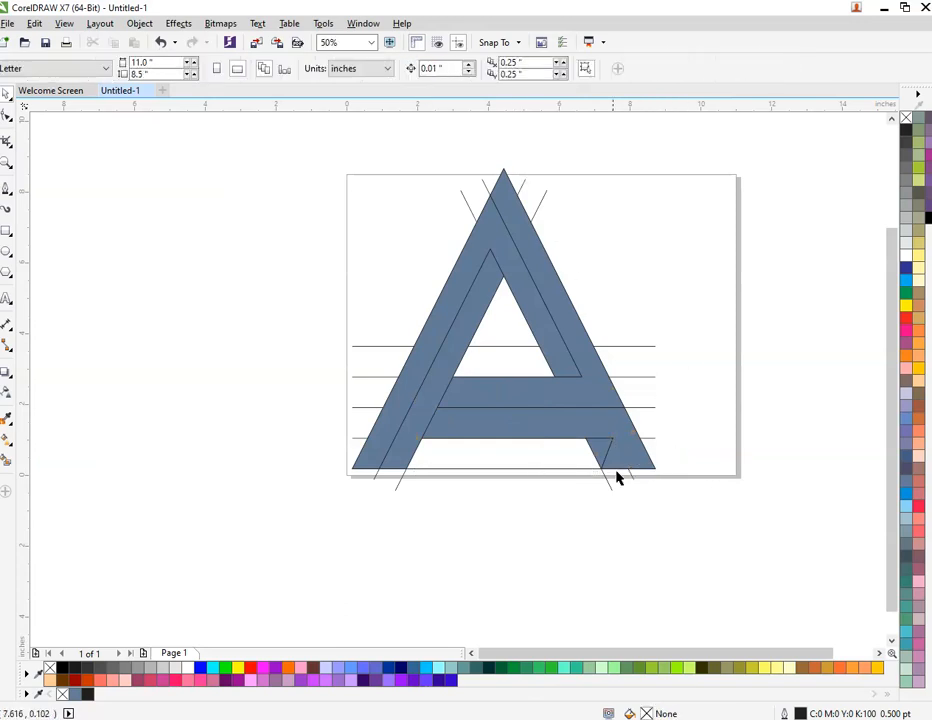
{"action": "left_click", "coordinate": [524, 214]}
{"action": "left_click", "coordinate": [520, 306], "text": "shift"}
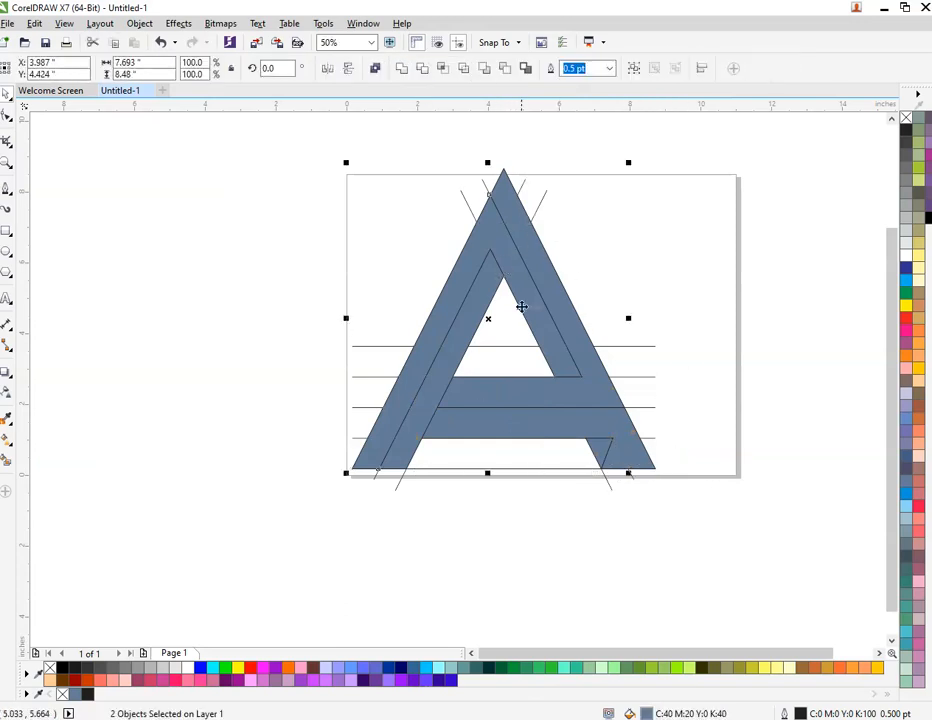
{"action": "left_click", "coordinate": [407, 503]}
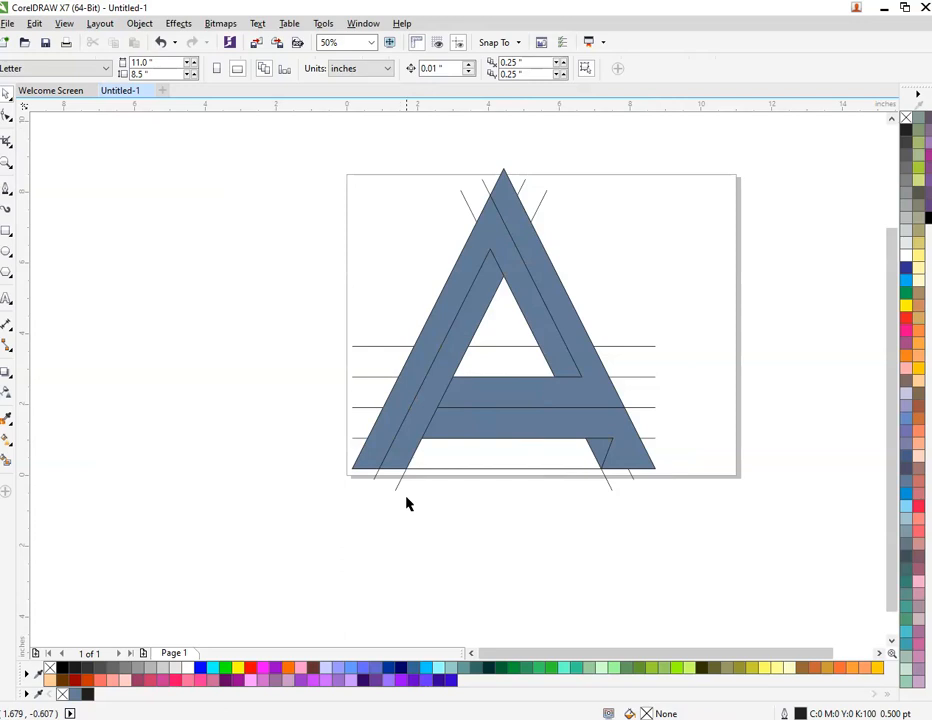
- Move the outer left band, inner left leg and right leg band off the construction lines into the empty area beside the page
{"action": "left_click", "coordinate": [387, 346]}
{"action": "left_click", "coordinate": [418, 259]}
{"action": "left_click", "coordinate": [476, 291]}
{"action": "scroll", "coordinate": [490, 373], "scroll_direction": "down", "scroll_amount": 1}
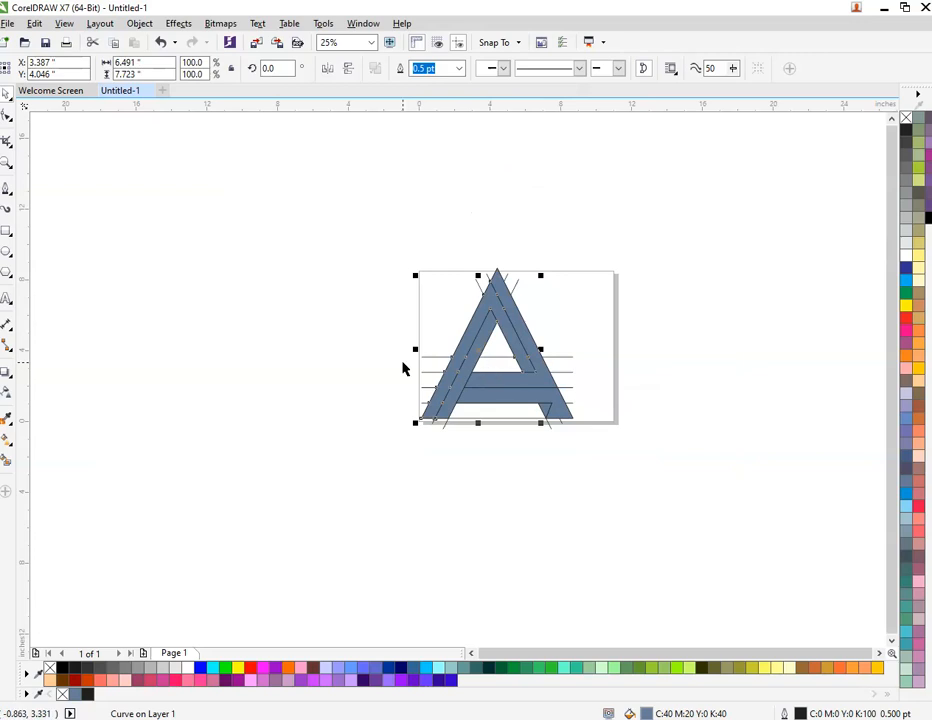
{"action": "mouse_move", "coordinate": [472, 330]}
{"action": "left_mouse_down"}
{"action": "mouse_move", "coordinate": [232, 322]}
{"action": "mouse_move", "coordinate": [228, 330]}
{"action": "left_mouse_up"}
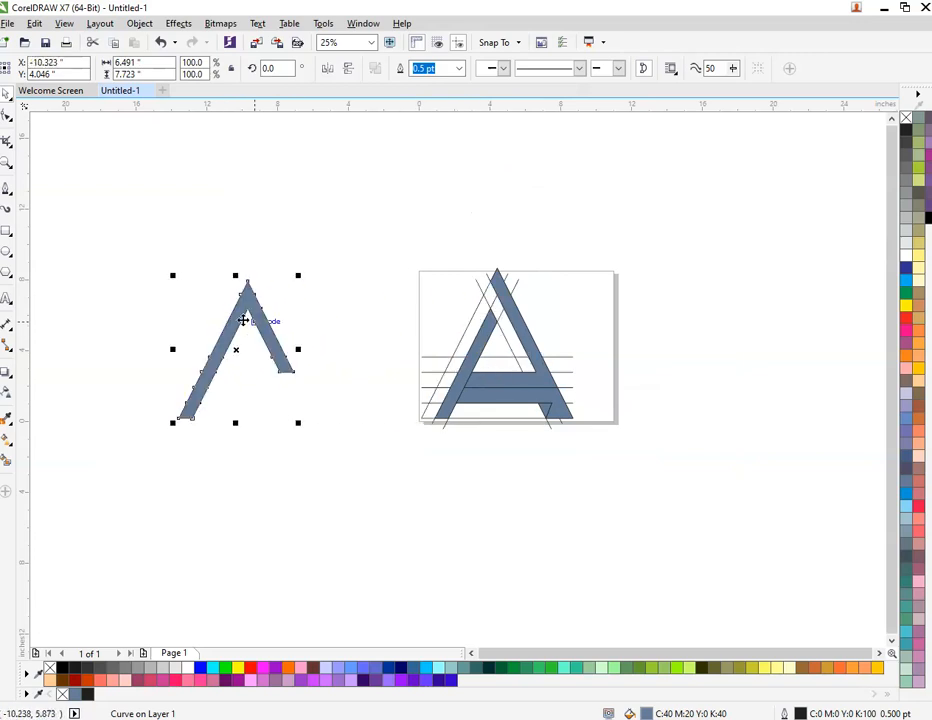
{"action": "left_click", "coordinate": [480, 345]}
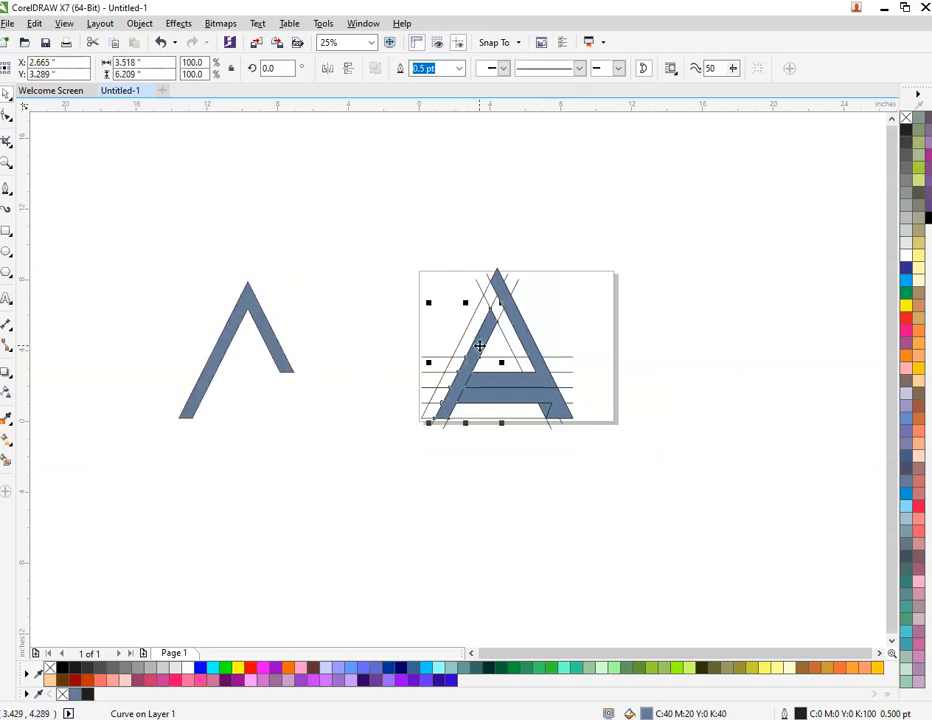
{"action": "left_click_drag", "start_coordinate": [480, 345], "coordinate": [238, 345]}
{"action": "left_click_drag", "start_coordinate": [517, 323], "coordinate": [274, 323]}
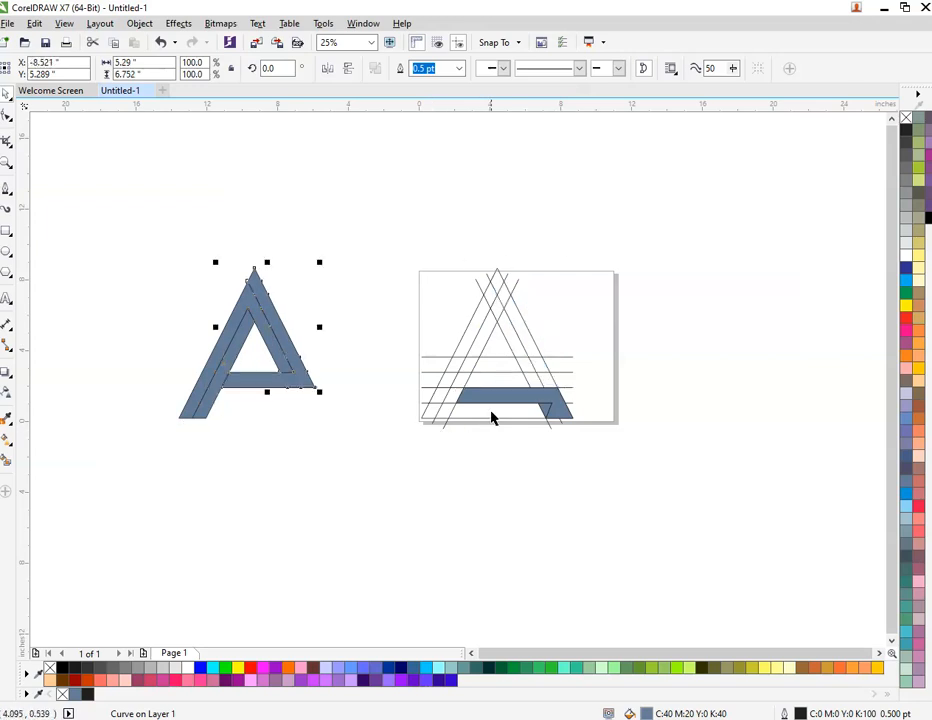
- Move the lower crossbar piece and the small base triangle beside the page, rejoining them with the other pieces of the A
{"action": "left_click", "coordinate": [512, 387]}
{"action": "left_click_drag", "start_coordinate": [512, 387], "coordinate": [270, 387]}
{"action": "left_click", "coordinate": [540, 415]}
{"action": "left_click_drag", "start_coordinate": [540, 415], "coordinate": [298, 415]}
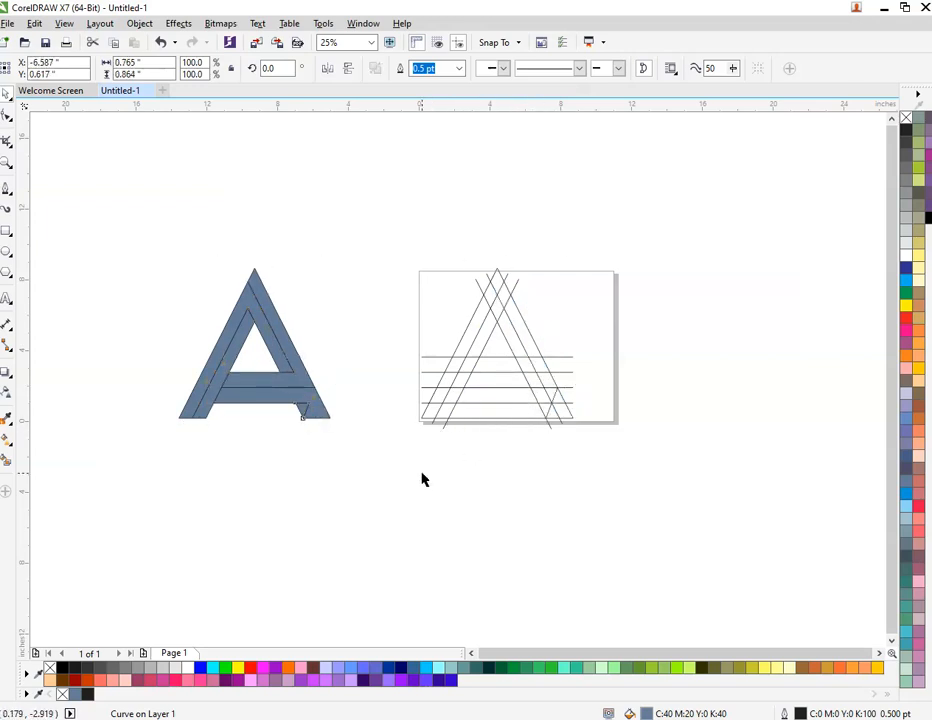
{"action": "left_click", "coordinate": [422, 480]}
- Delete all the construction lines left on the page
{"action": "left_click_drag", "start_coordinate": [378, 223], "coordinate": [632, 475]}
{"action": "right_click", "coordinate": [514, 318]}
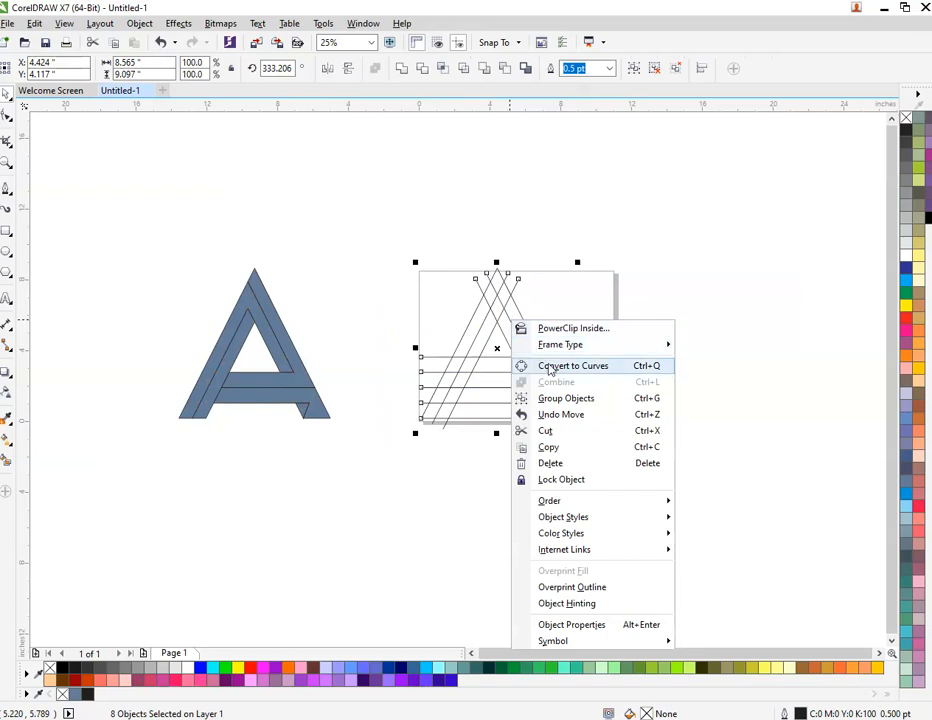
{"action": "left_click", "coordinate": [620, 463]}
- Move the five filled pieces back onto the page and scale them down to 70% about their centre
{"action": "left_click_drag", "start_coordinate": [154, 243], "coordinate": [340, 425]}
{"action": "left_click_drag", "start_coordinate": [258, 387], "coordinate": [520, 382]}
{"action": "scroll", "coordinate": [541, 326], "scroll_direction": "up", "scroll_amount": 1}
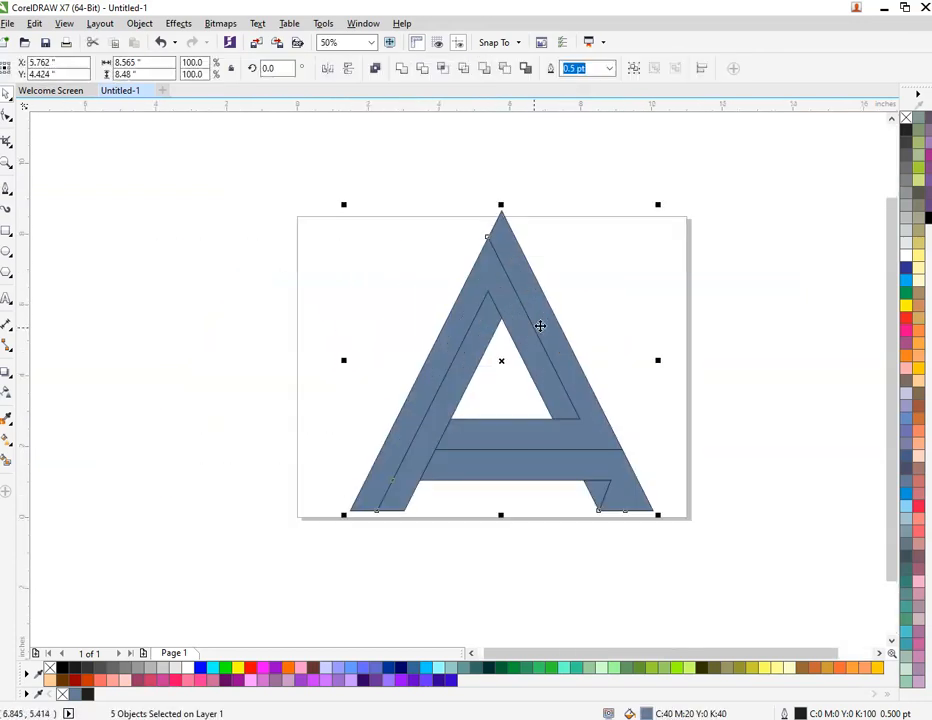
{"action": "left_click_drag", "start_coordinate": [655, 204], "coordinate": [612, 231]}
{"action": "left_click", "coordinate": [699, 339]}
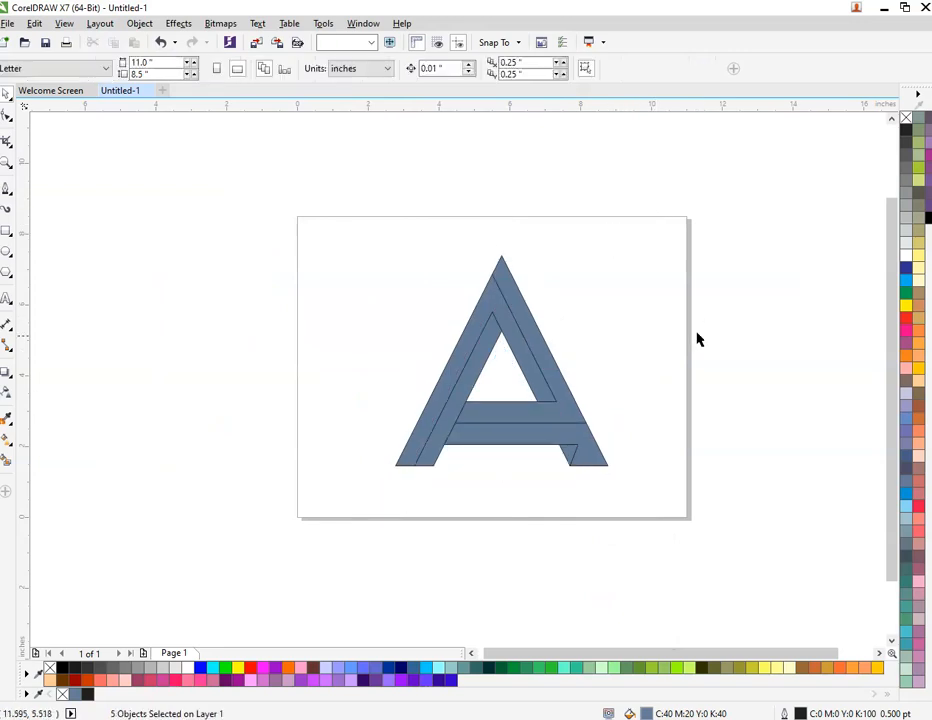
- Remove the outline from all the logo pieces except the outer left band
{"action": "left_click", "coordinate": [468, 354]}
{"action": "scroll", "coordinate": [468, 350], "scroll_direction": "up", "scroll_amount": 1}
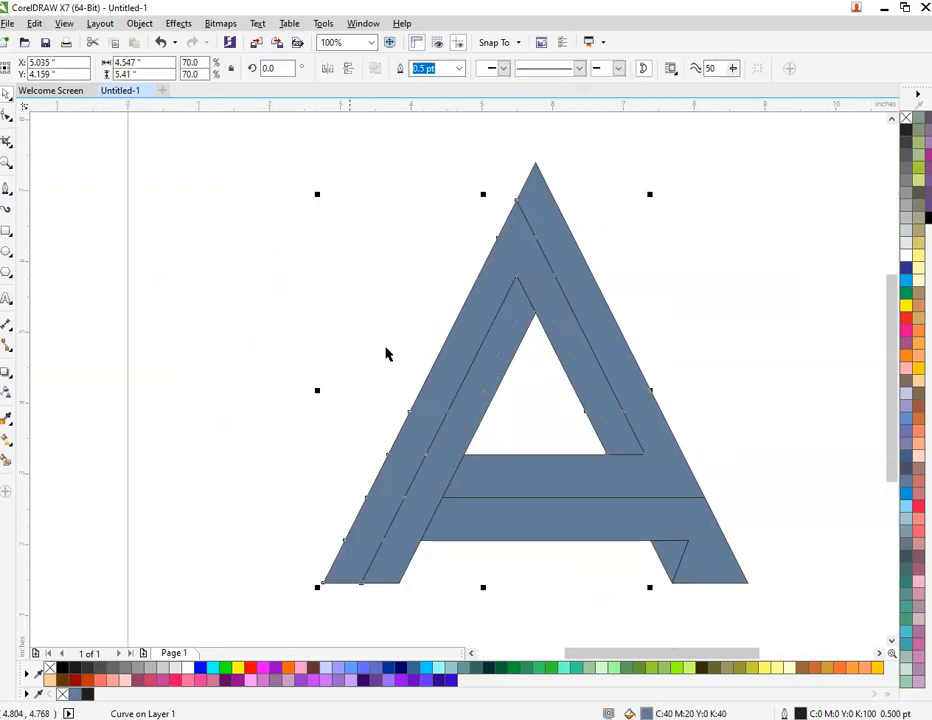
{"action": "left_click", "coordinate": [383, 247]}
{"action": "left_click_drag", "start_coordinate": [333, 150], "coordinate": [800, 692]}
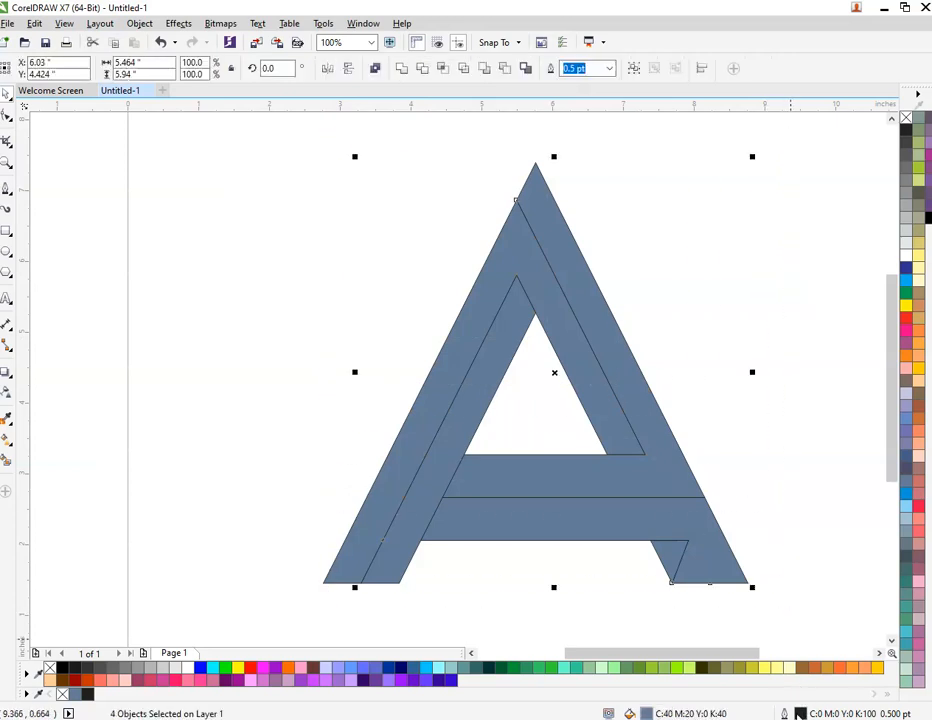
{"action": "key", "text": "F12"}
{"action": "left_click", "coordinate": [371, 272]}
{"action": "left_click", "coordinate": [345, 291]}
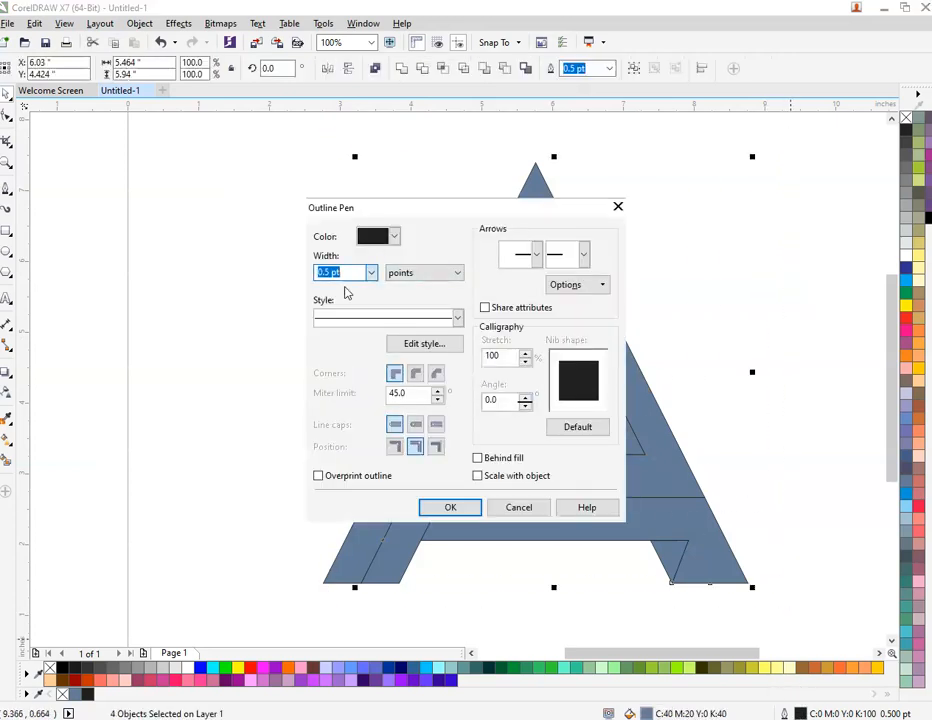
{"action": "left_click", "coordinate": [450, 516]}
{"action": "left_click", "coordinate": [466, 285]}
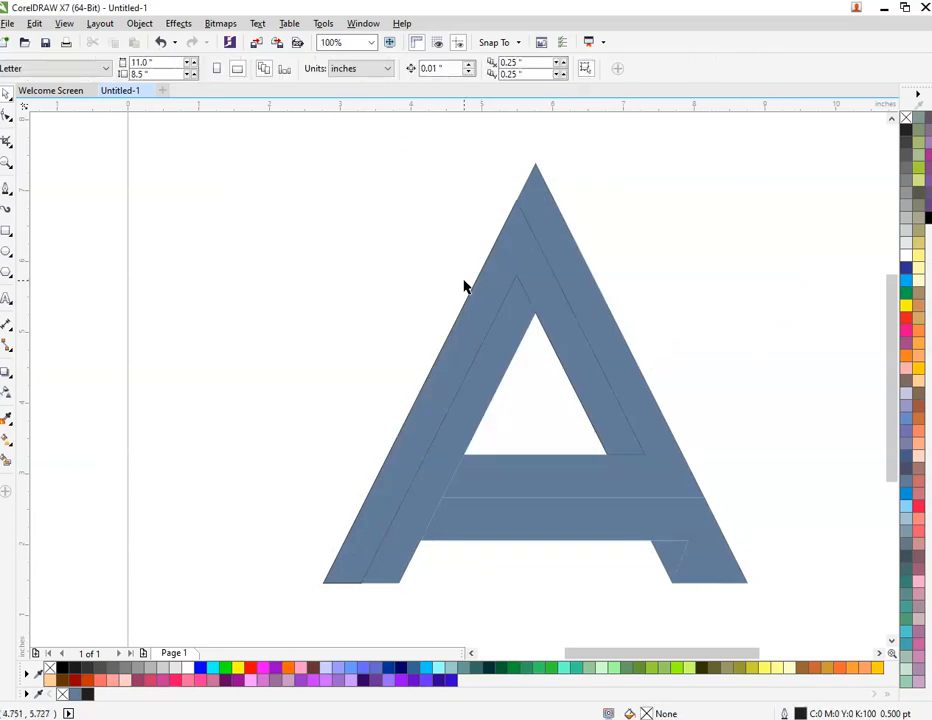
- Apply a linear fountain fill to the outer left band, from sea green at its peak to black just beyond its base
{"action": "left_click", "coordinate": [533, 187]}
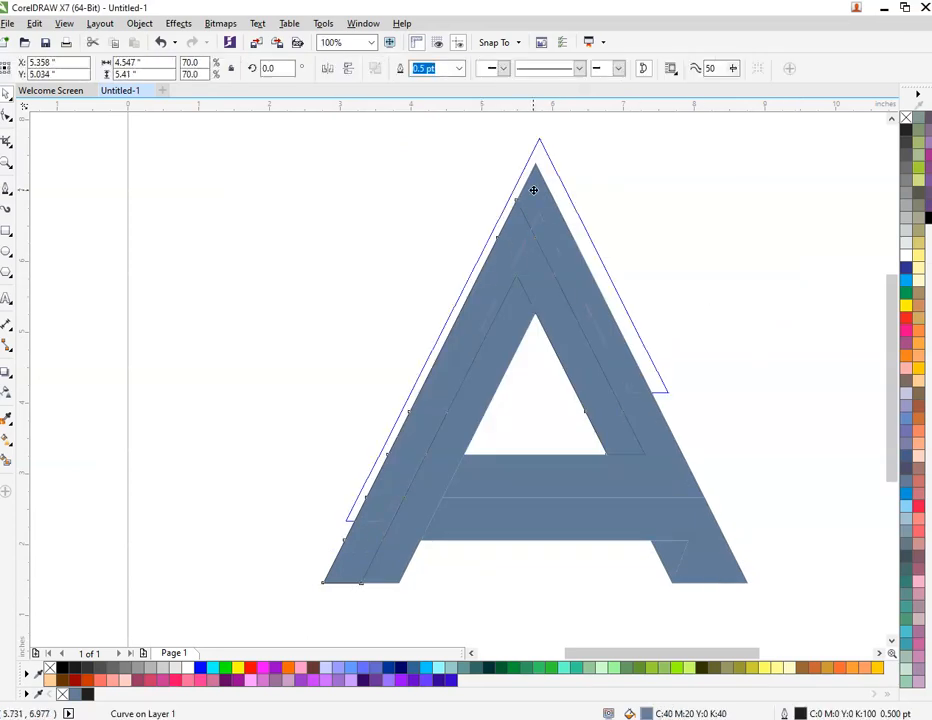
{"action": "left_click", "coordinate": [6, 445]}
{"action": "left_click_drag", "start_coordinate": [517, 219], "coordinate": [333, 581]}
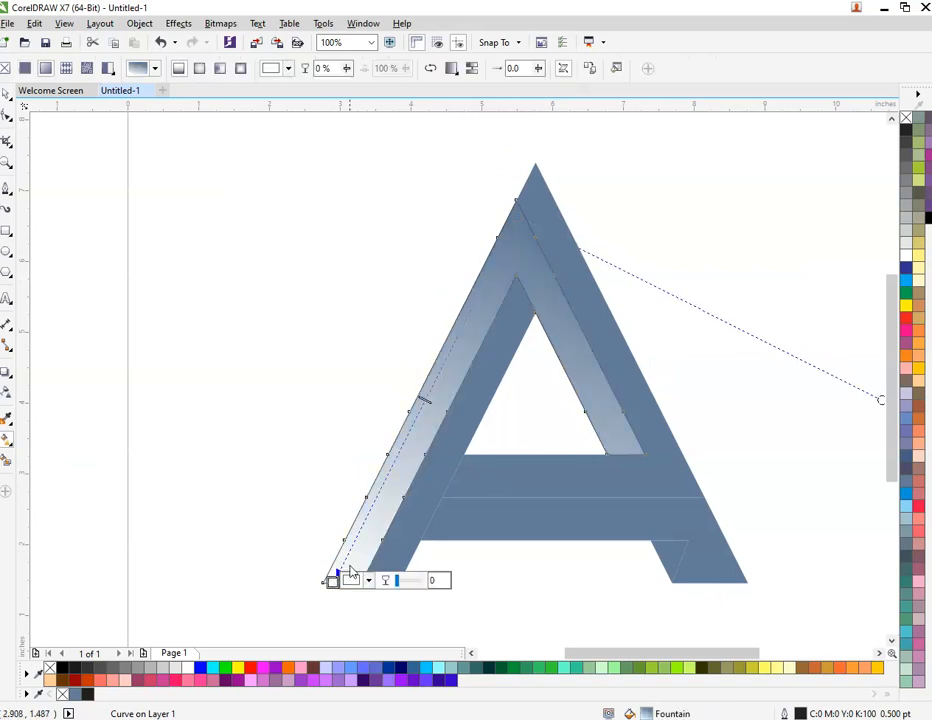
{"action": "left_click", "coordinate": [517, 214]}
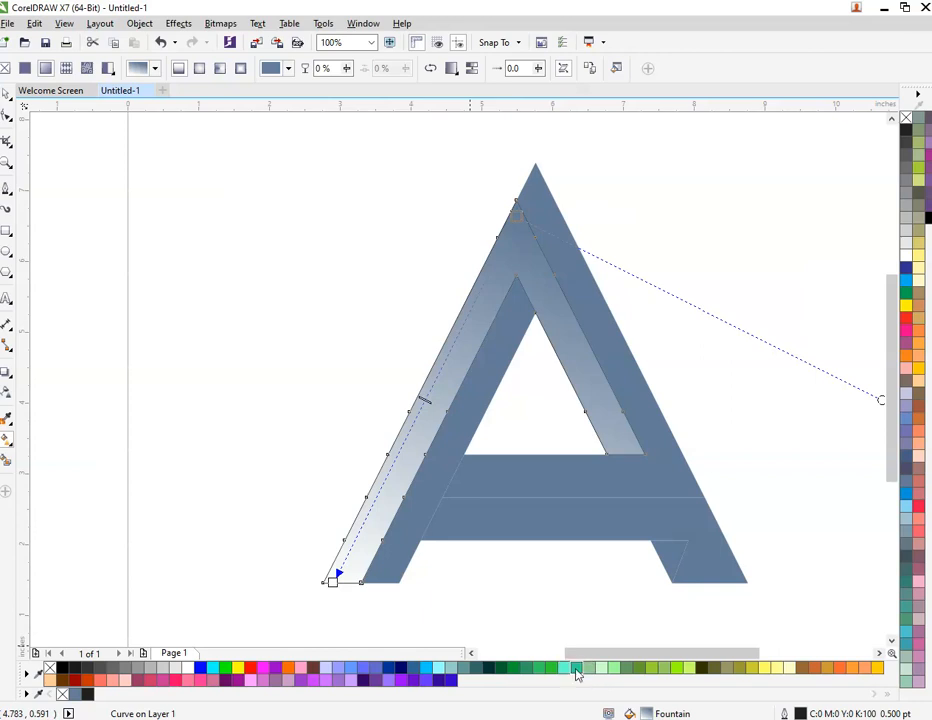
{"action": "left_click", "coordinate": [577, 670]}
{"action": "left_click", "coordinate": [335, 582]}
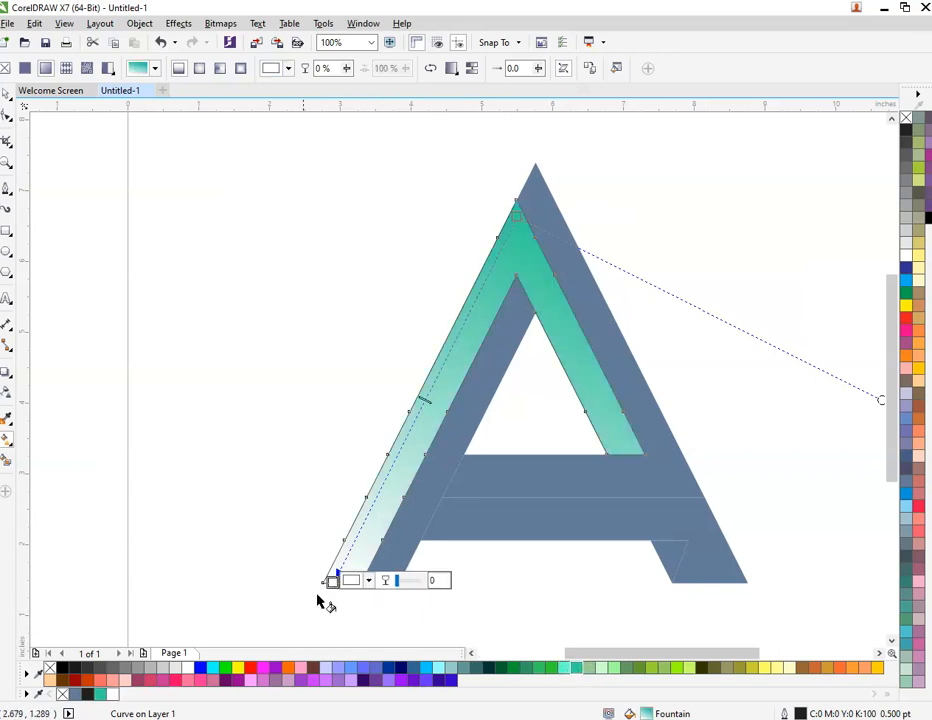
{"action": "left_click", "coordinate": [62, 670]}
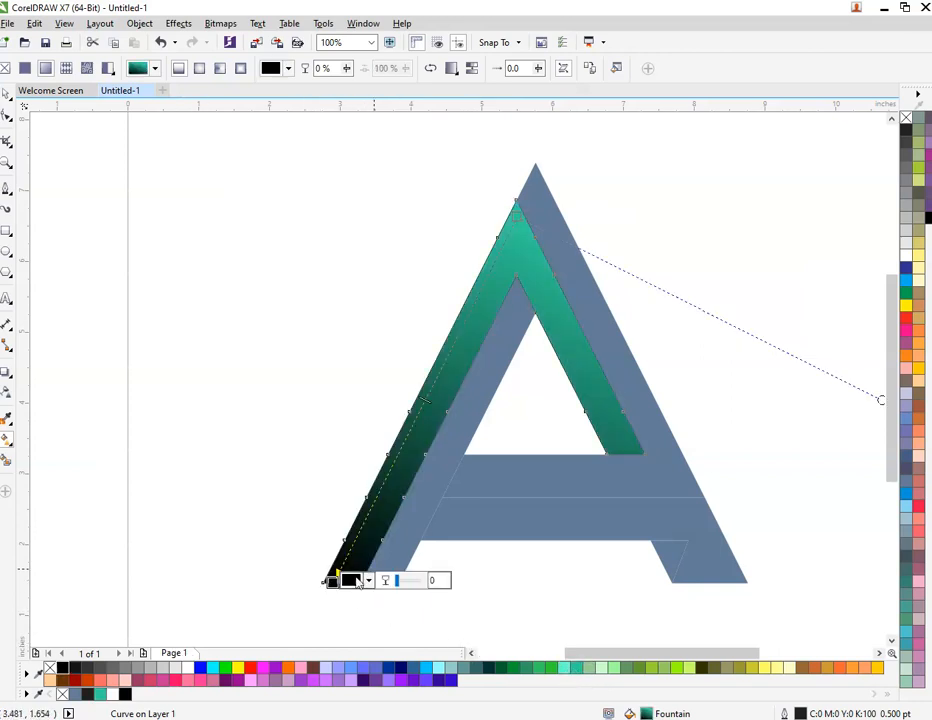
{"action": "left_click_drag", "start_coordinate": [333, 580], "coordinate": [284, 648]}
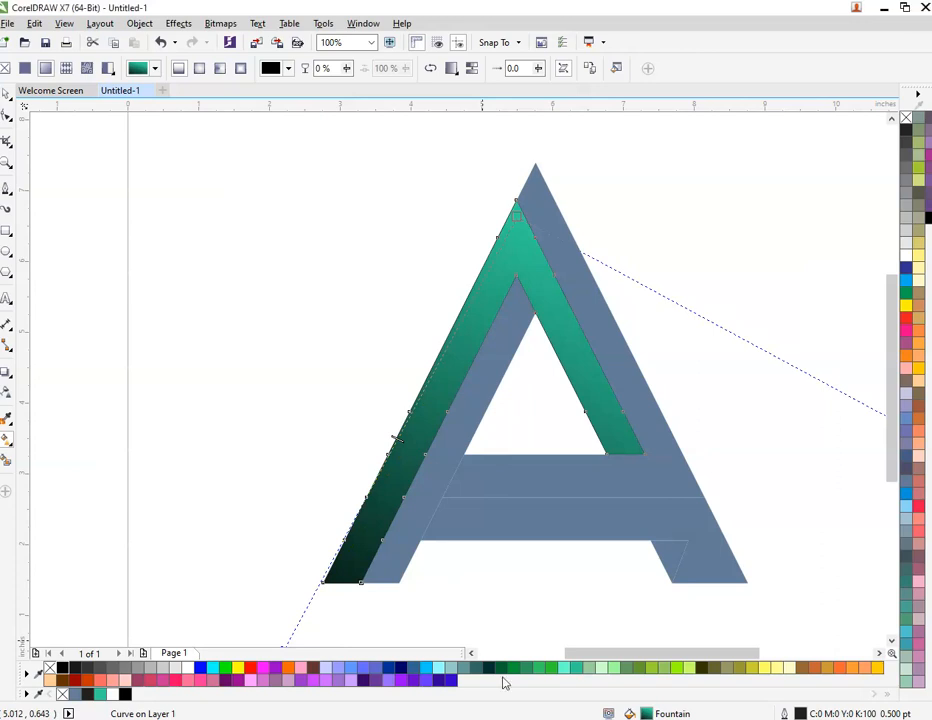
- Fill the inner left leg with solid sea green, undoing a trial fountain fill on it
{"action": "left_click", "coordinate": [524, 310]}
{"action": "left_click_drag", "start_coordinate": [494, 360], "coordinate": [400, 539]}
{"action": "key", "text": "ctrl+z"}
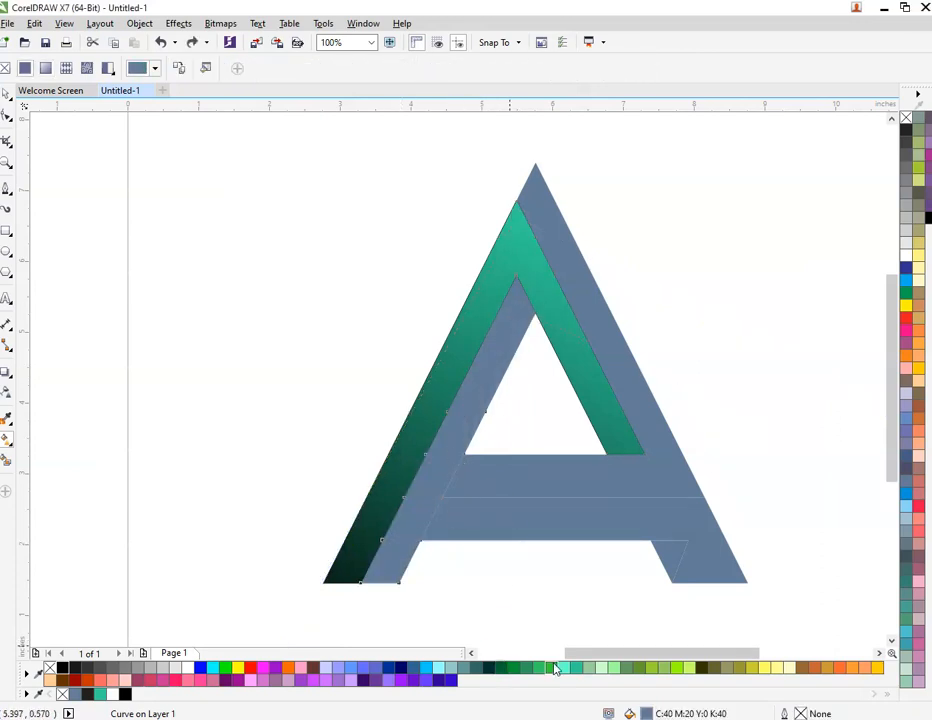
{"action": "left_click", "coordinate": [577, 668]}
{"action": "left_click", "coordinate": [551, 601]}
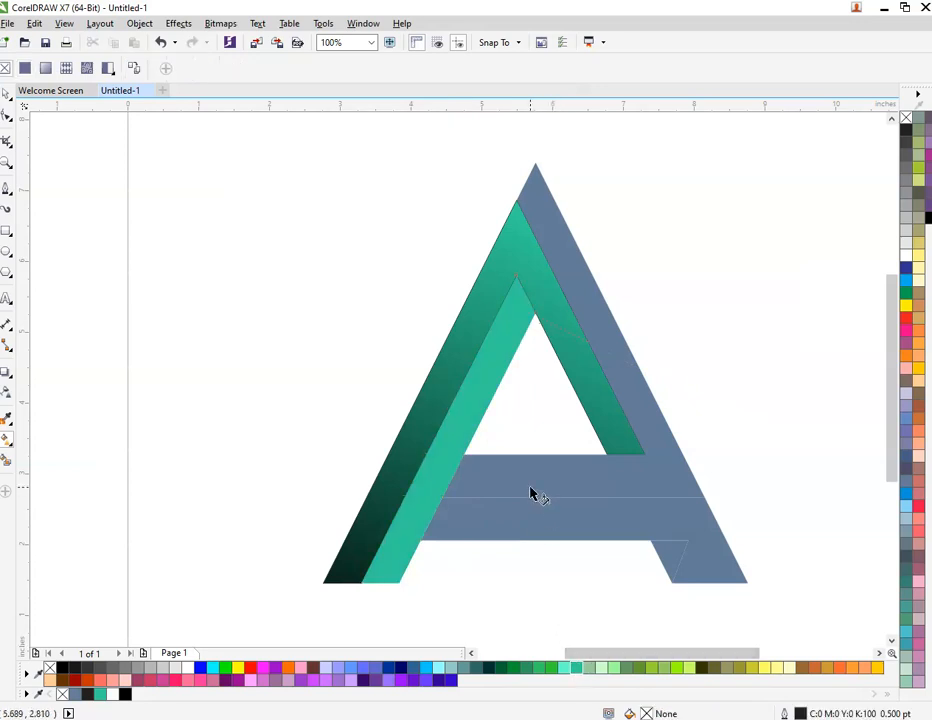
- Apply a linear fountain fill to the right leg and upper crossbar band, from black at the apex to sea green at its lower corner
{"action": "left_click", "coordinate": [531, 493]}
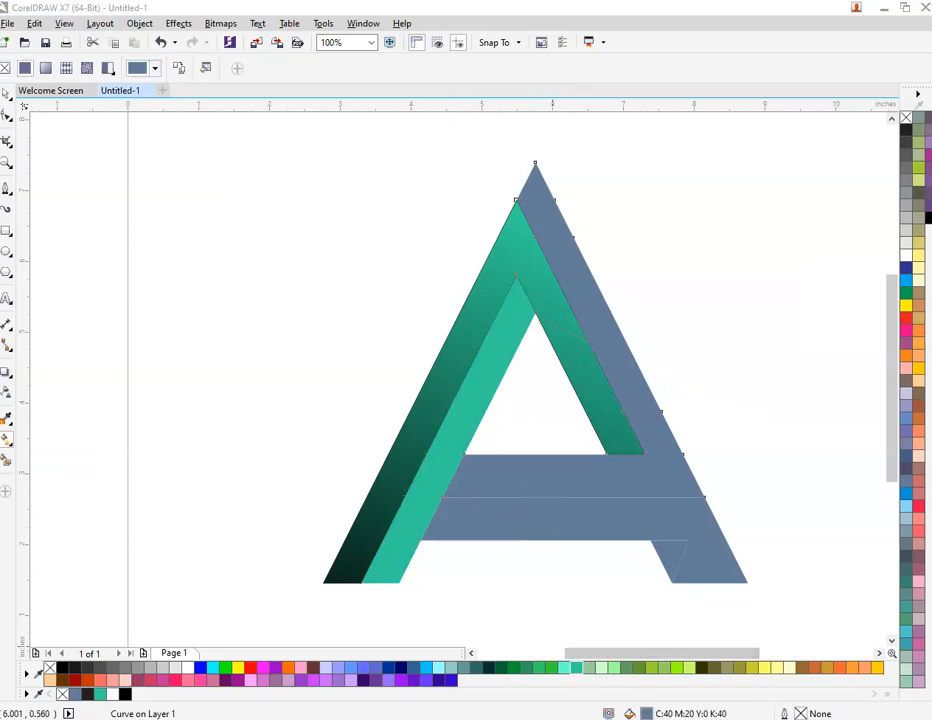
{"action": "left_click", "coordinate": [535, 165]}
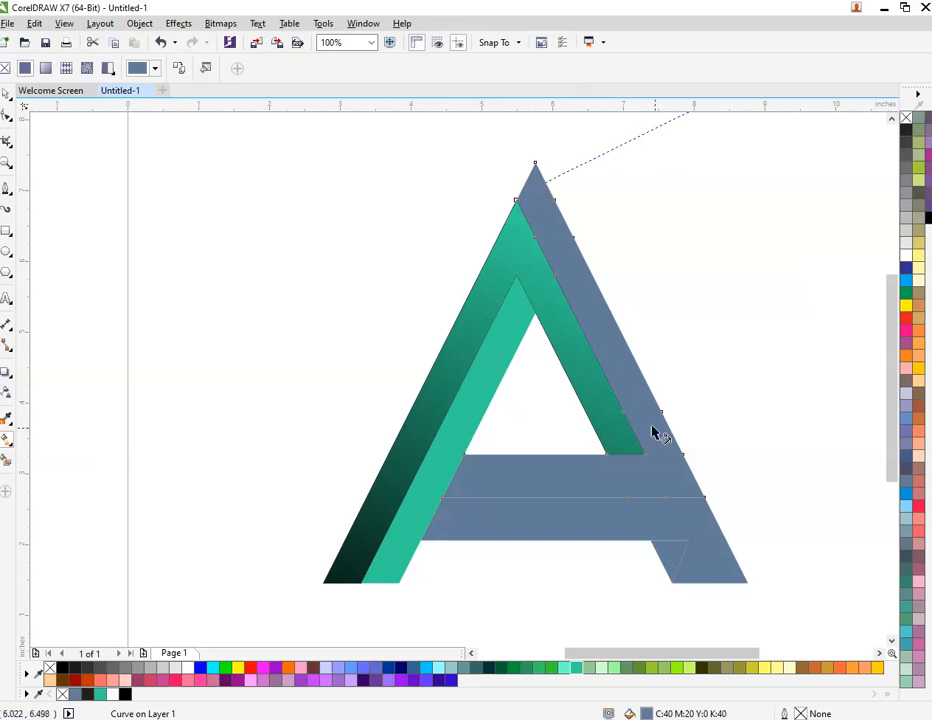
{"action": "left_click_drag", "start_coordinate": [693, 502], "coordinate": [687, 487]}
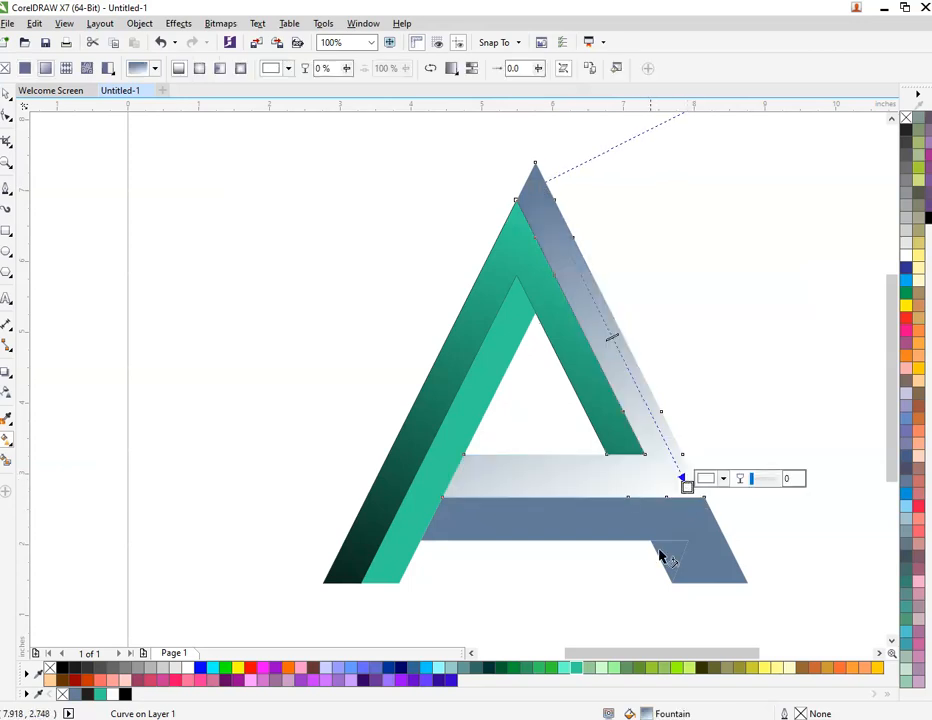
{"action": "left_click", "coordinate": [578, 668]}
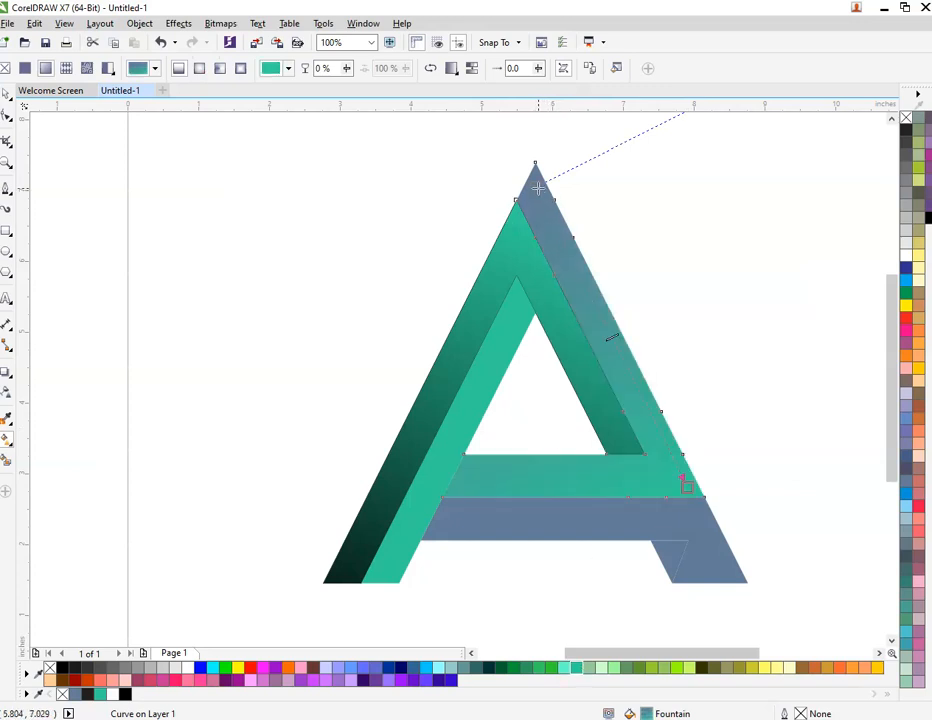
{"action": "left_click", "coordinate": [70, 668]}
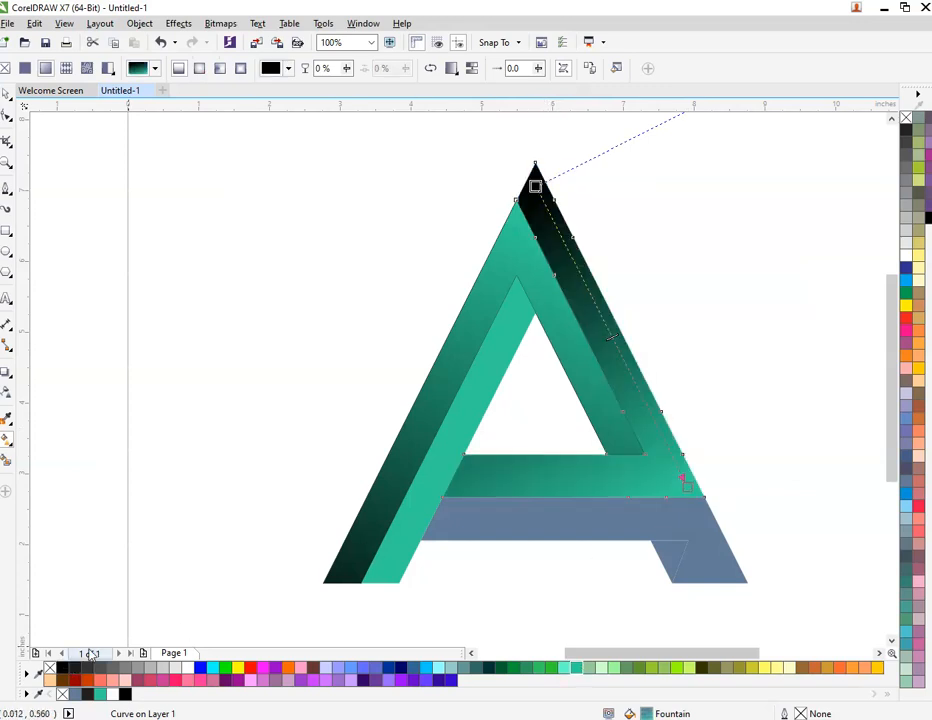
{"action": "left_click", "coordinate": [277, 474]}
- Fill the lower crossbar piece with solid sea green (#33CC99)
{"action": "left_click", "coordinate": [648, 537]}
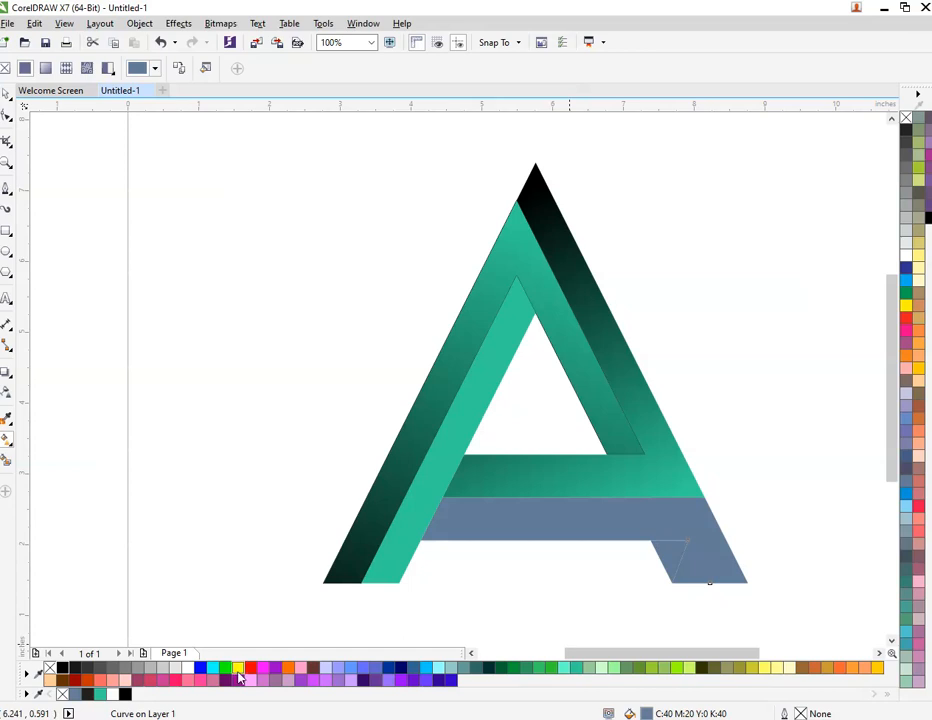
{"action": "left_click", "coordinate": [101, 693]}
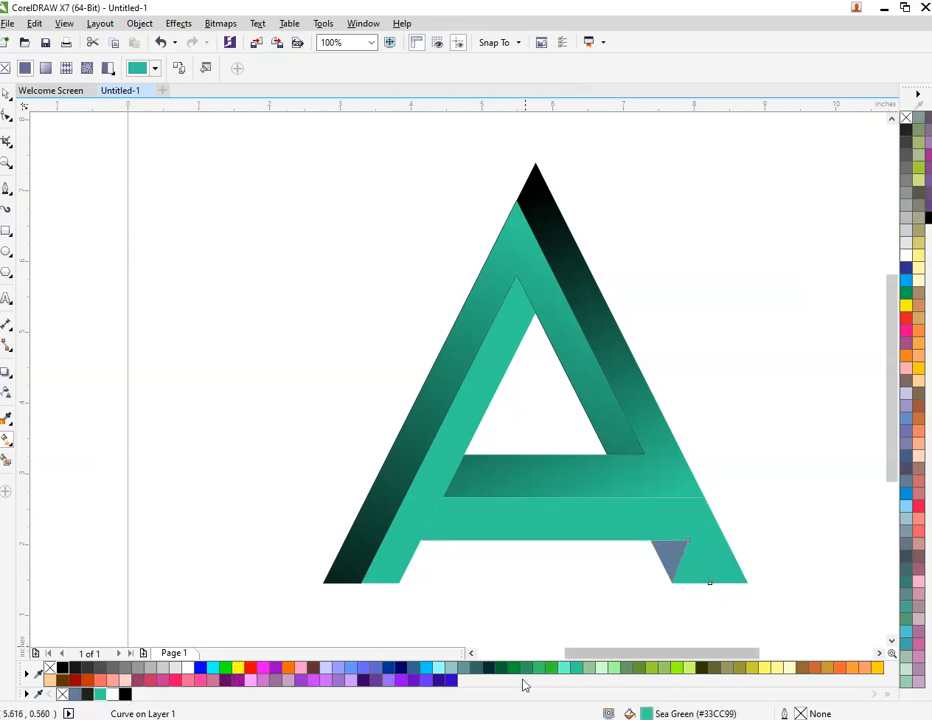
{"action": "double_click", "coordinate": [646, 713]}
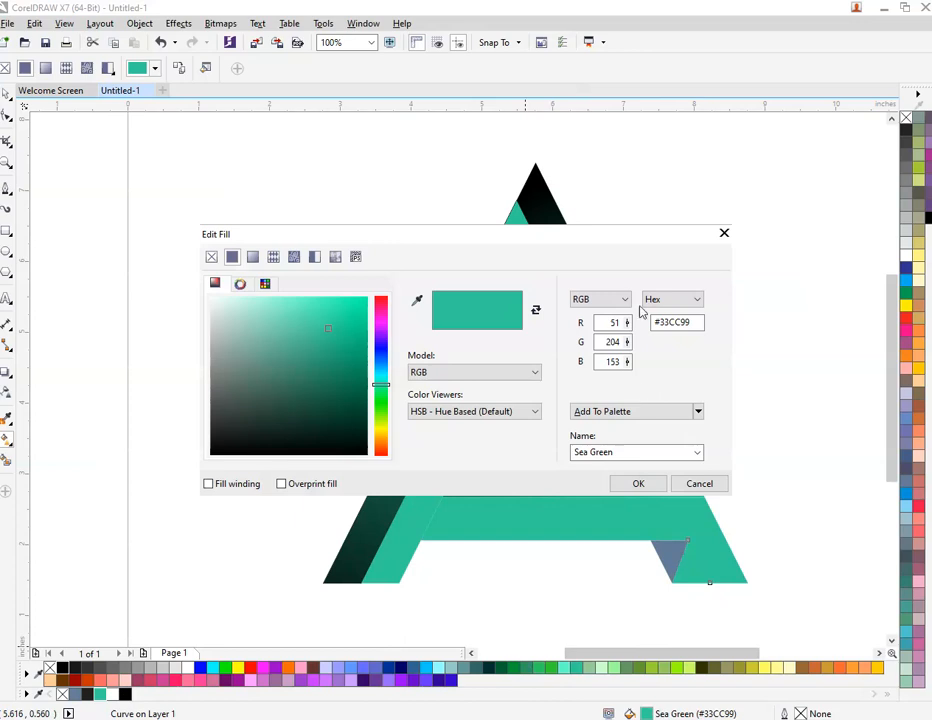
{"action": "mouse_move", "coordinate": [362, 330]}
{"action": "left_mouse_down"}
{"action": "mouse_move", "coordinate": [358, 354]}
{"action": "mouse_move", "coordinate": [368, 357]}
{"action": "mouse_move", "coordinate": [295, 346]}
{"action": "mouse_move", "coordinate": [246, 389]}
{"action": "left_mouse_up"}
{"action": "left_click_drag", "start_coordinate": [379, 369], "coordinate": [378, 358]}
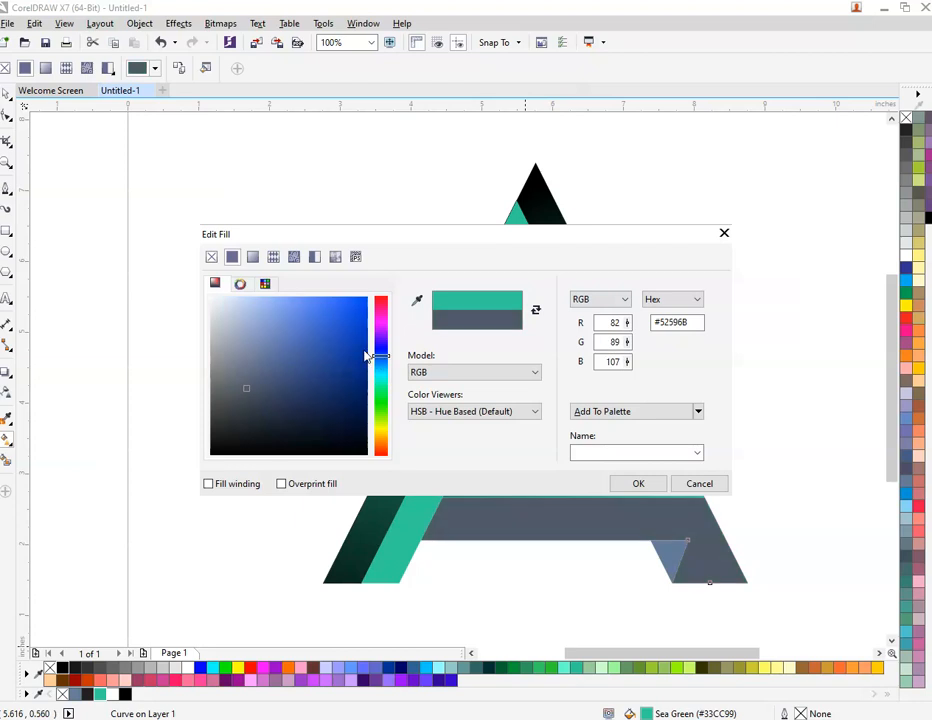
{"action": "left_click", "coordinate": [711, 486]}
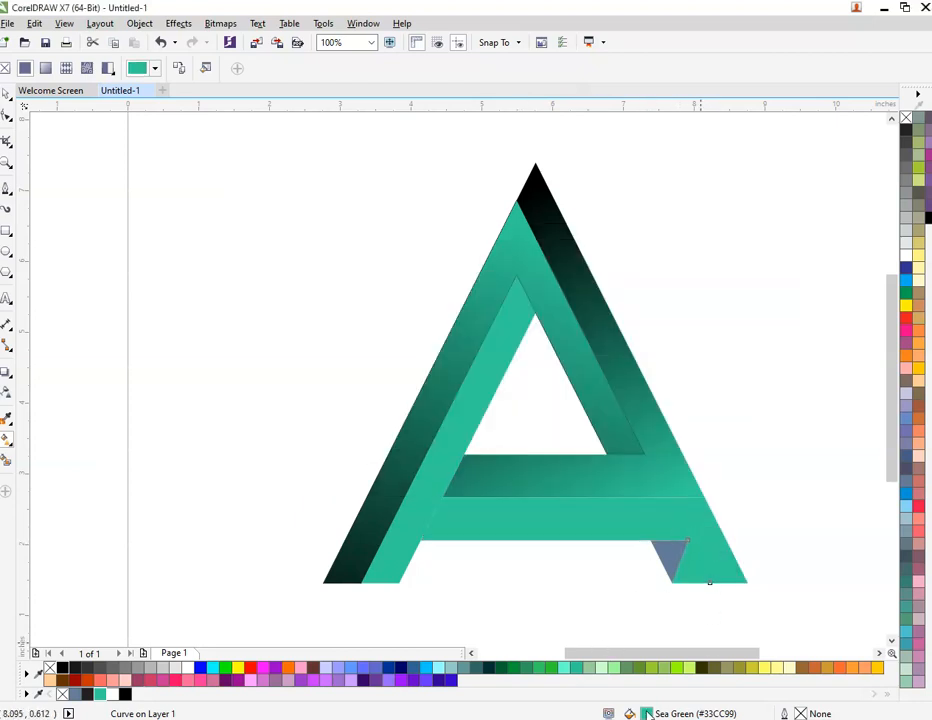
- Darken the lower crossbar piece's fill to the green #0F9C6D
{"action": "double_click", "coordinate": [647, 713]}
{"action": "left_click", "coordinate": [351, 358]}
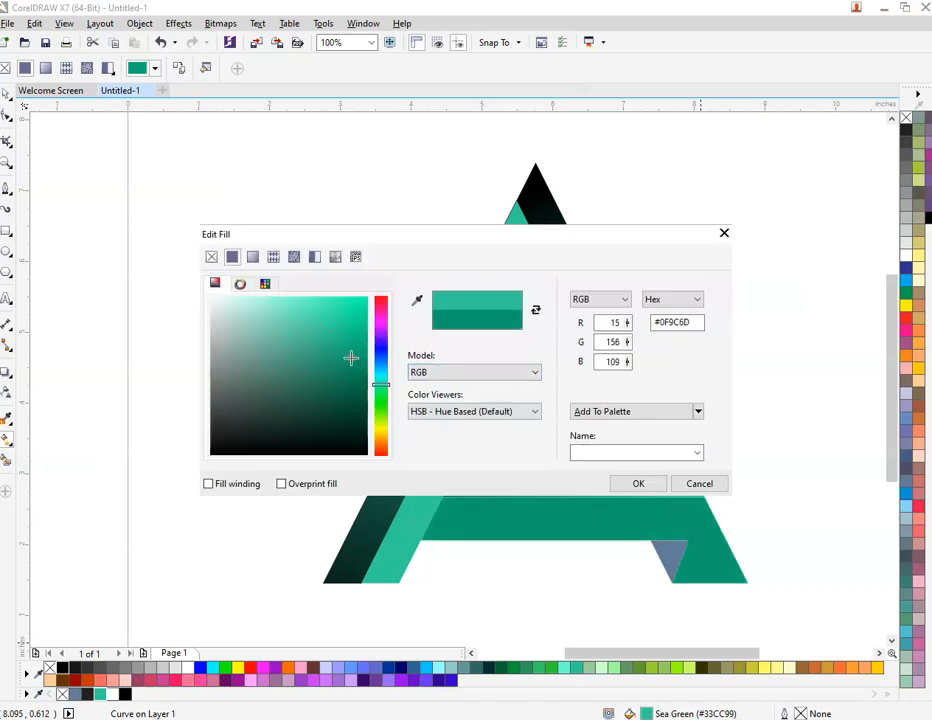
{"action": "left_click", "coordinate": [638, 484]}
- Fill the small triangle beneath the right end of the crossbar with green #0F9C6D and darken that fill to #063324
{"action": "left_click", "coordinate": [661, 563]}
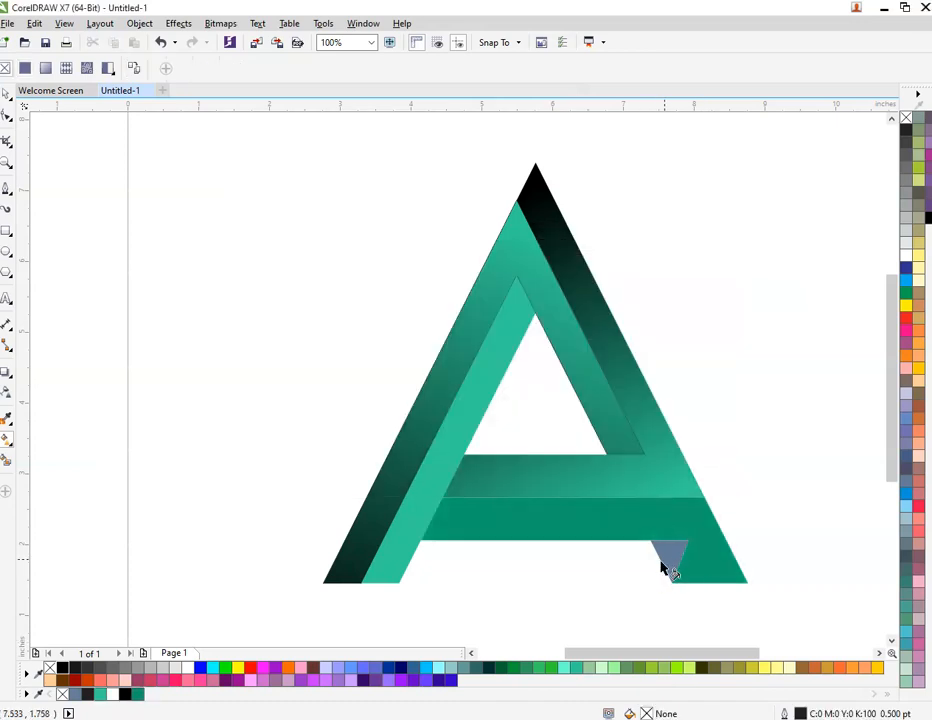
{"action": "left_click", "coordinate": [661, 566]}
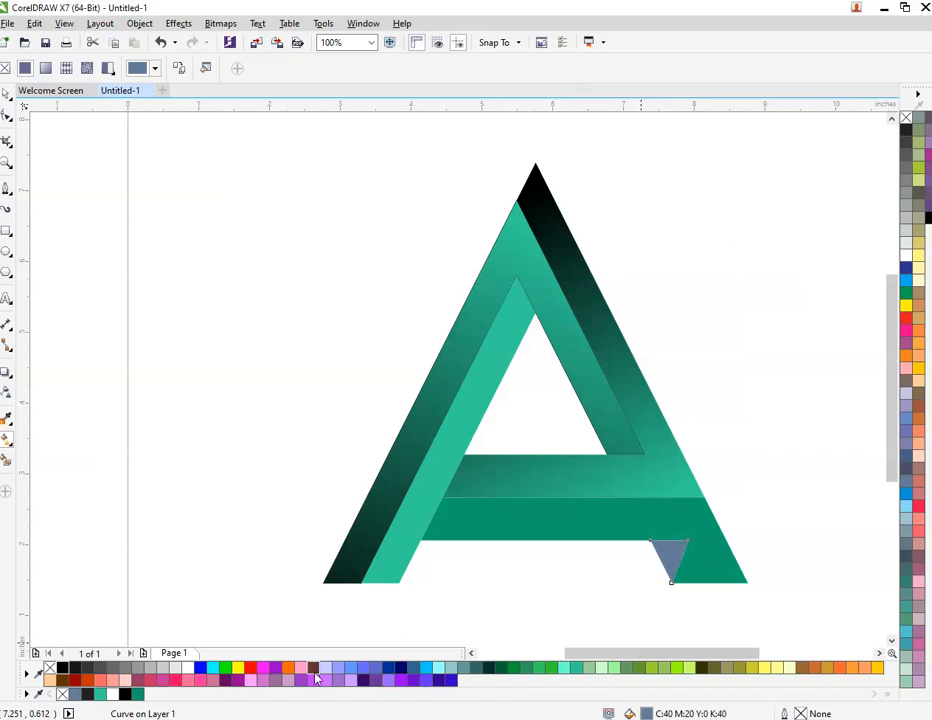
{"action": "left_click", "coordinate": [138, 694]}
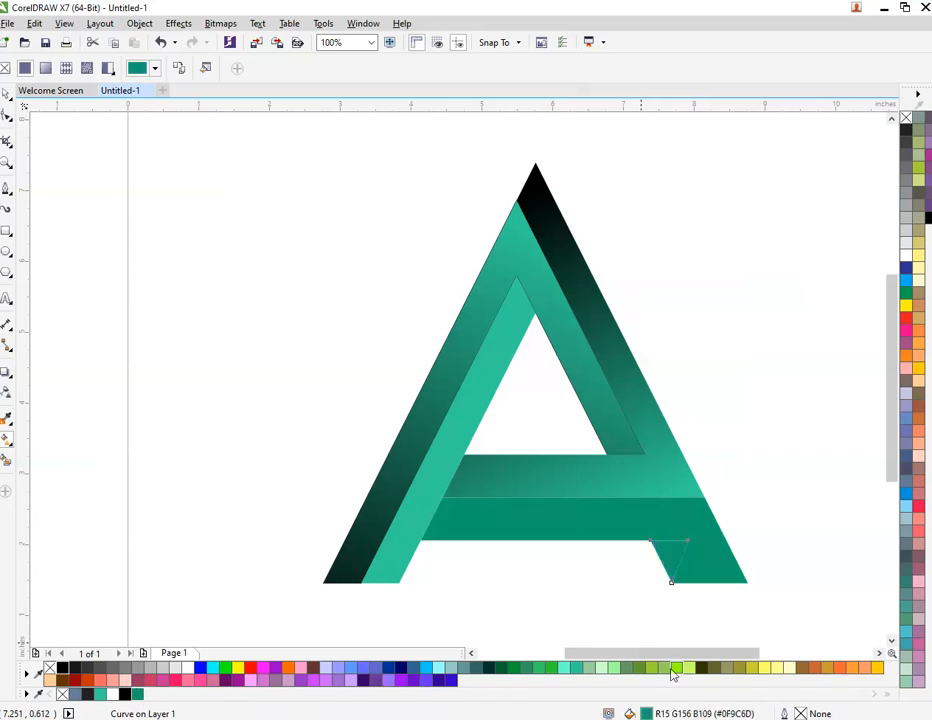
{"action": "double_click", "coordinate": [647, 713]}
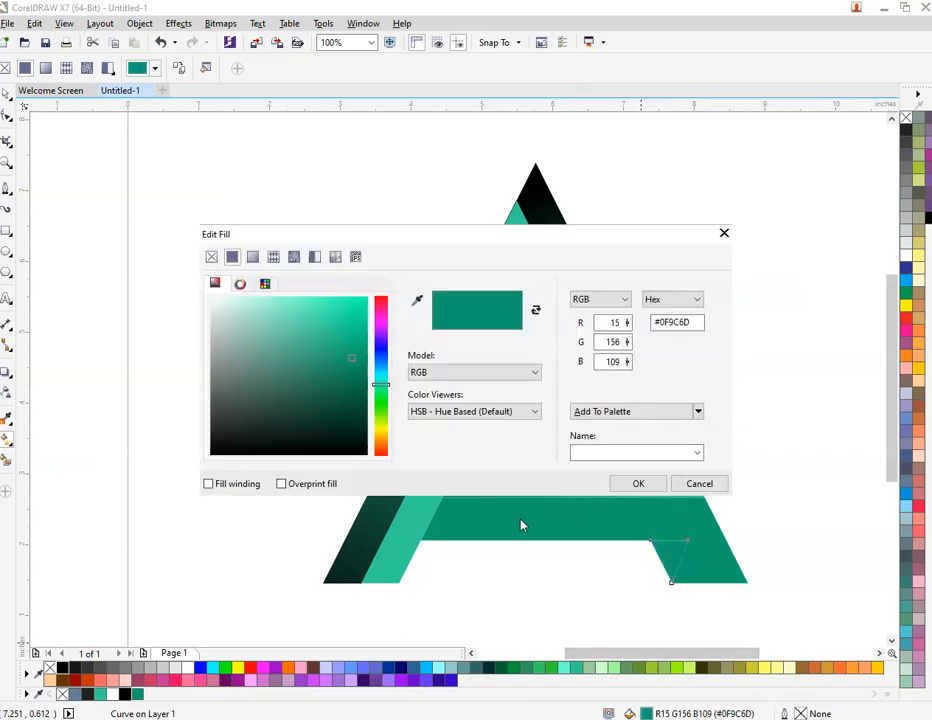
{"action": "left_click_drag", "start_coordinate": [362, 389], "coordinate": [357, 416]}
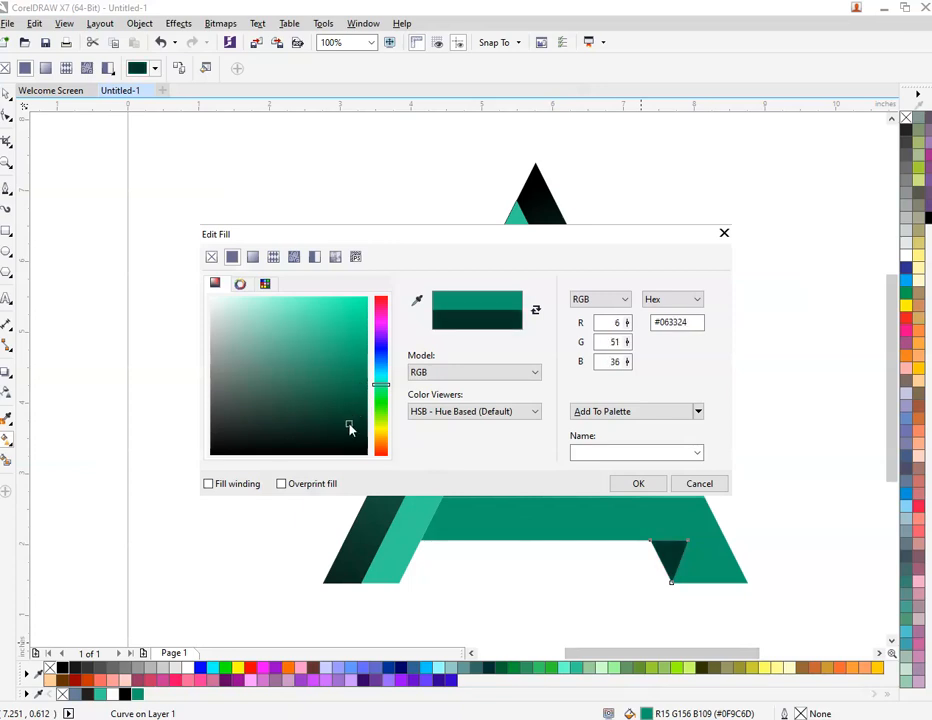
{"action": "left_click", "coordinate": [652, 486]}
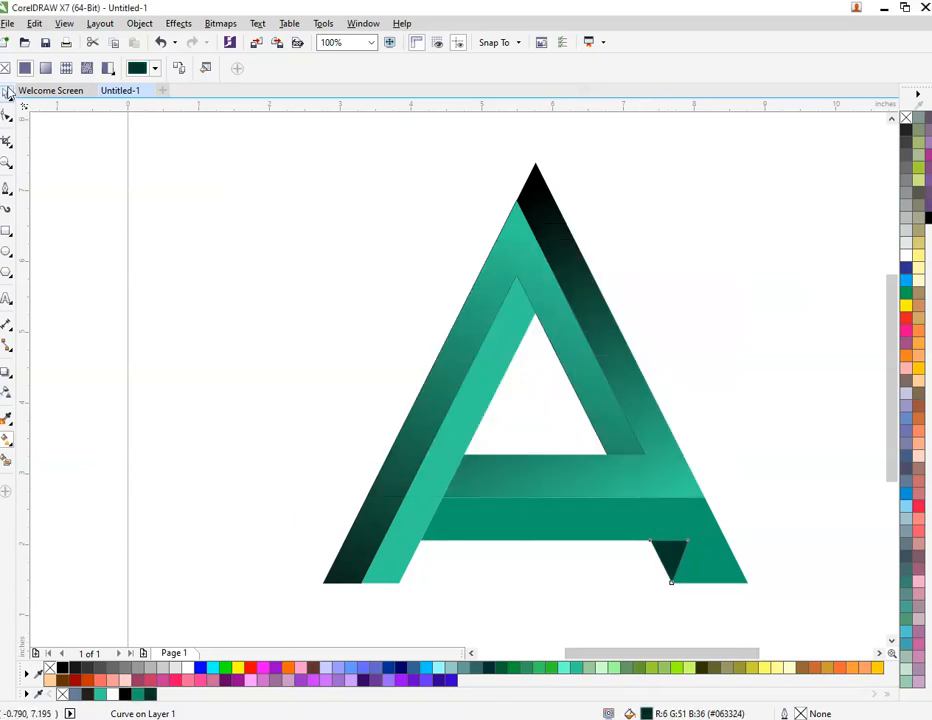
- Select all five pieces of the A-shaped logo together
{"action": "left_click", "coordinate": [239, 308]}
{"action": "scroll", "coordinate": [385, 337], "scroll_direction": "down", "scroll_amount": 2}
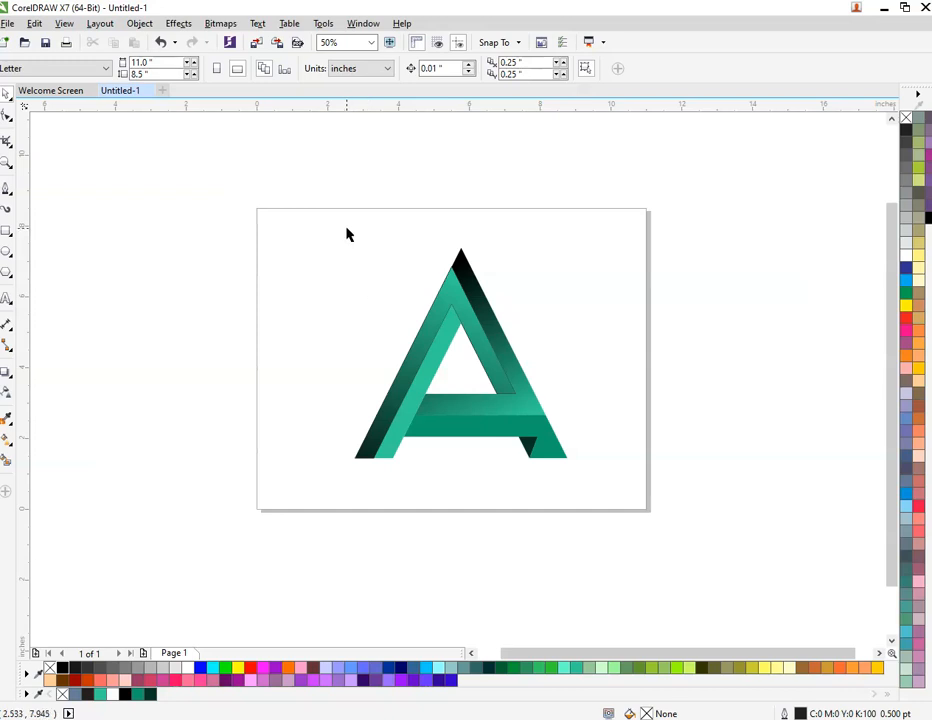
{"action": "left_click_drag", "start_coordinate": [347, 234], "coordinate": [616, 562]}
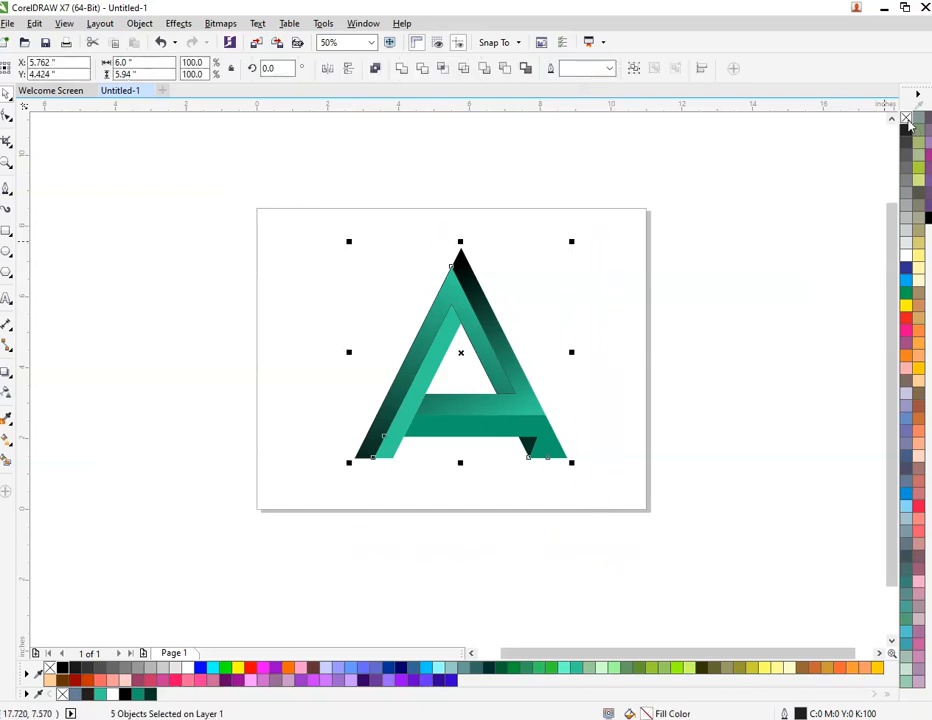